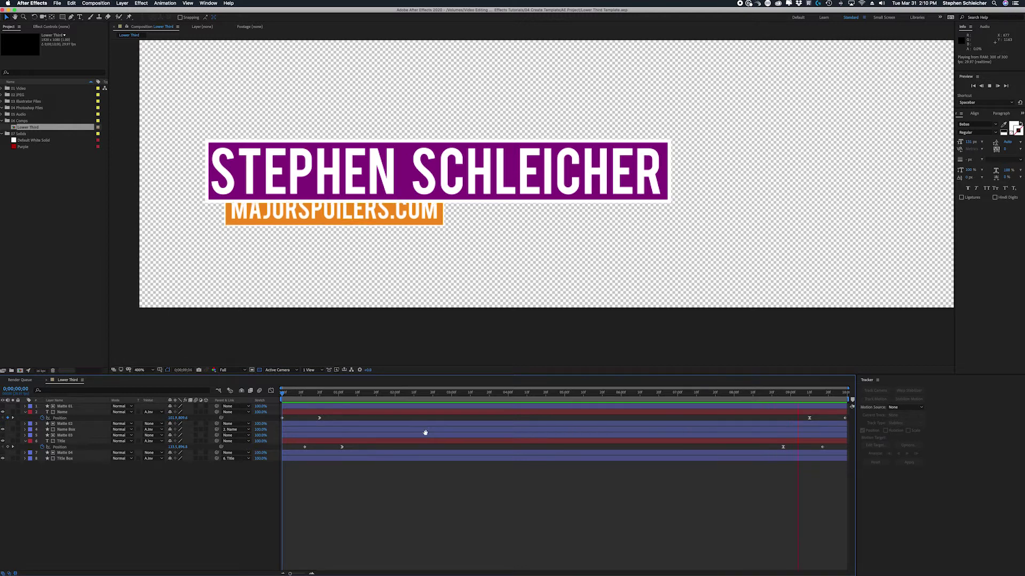
- Preview the Lower Third animation and move the current time to 0;00;03;16
key(space)
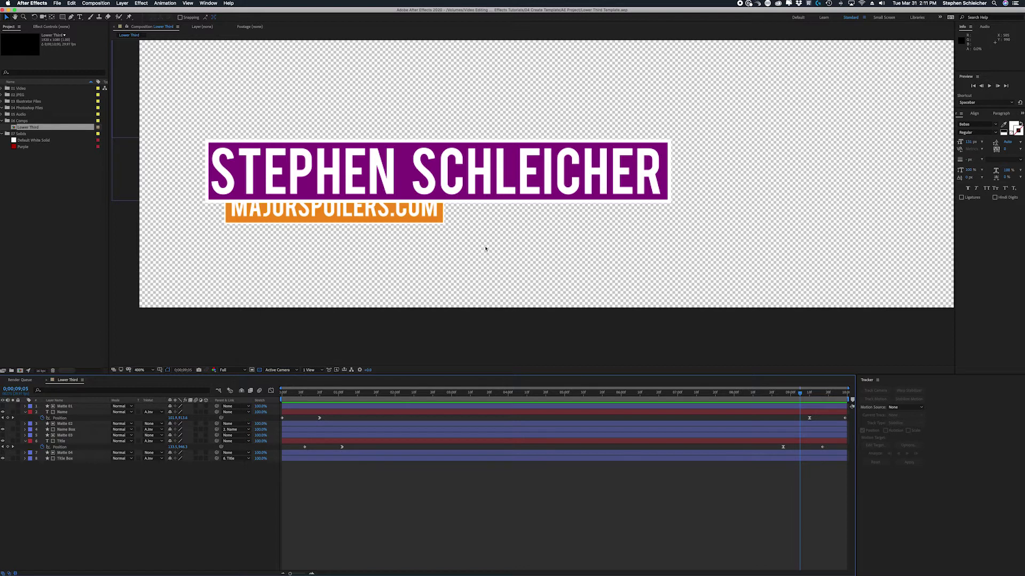
drag(799, 402, 482, 397)
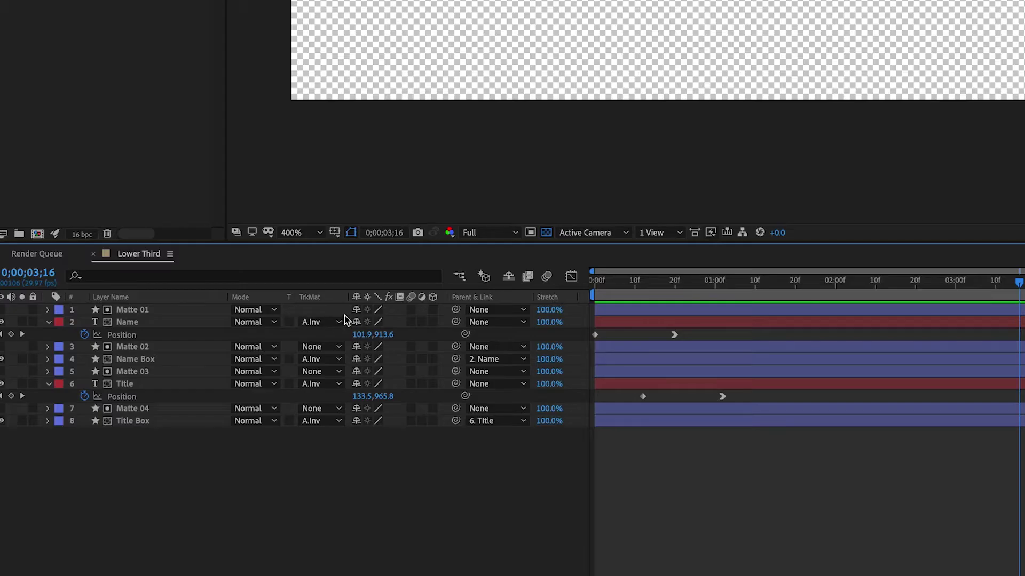
- Mark the four Matte layers as shy and hide them in the timeline, and collapse the Name and Title layers
click(169, 407)
click(355, 347)
click(356, 371)
click(356, 408)
click(507, 279)
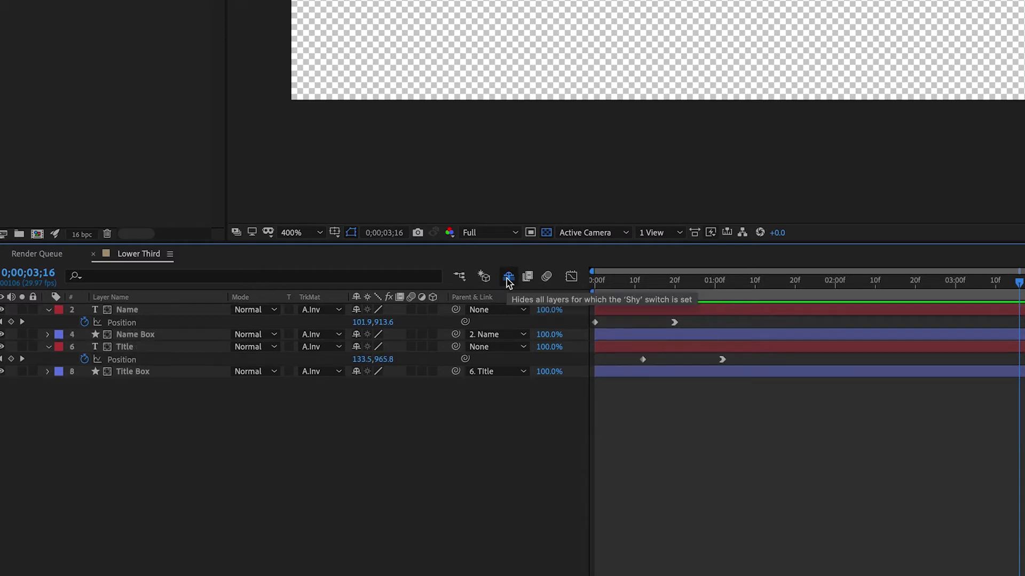
click(48, 310)
click(48, 335)
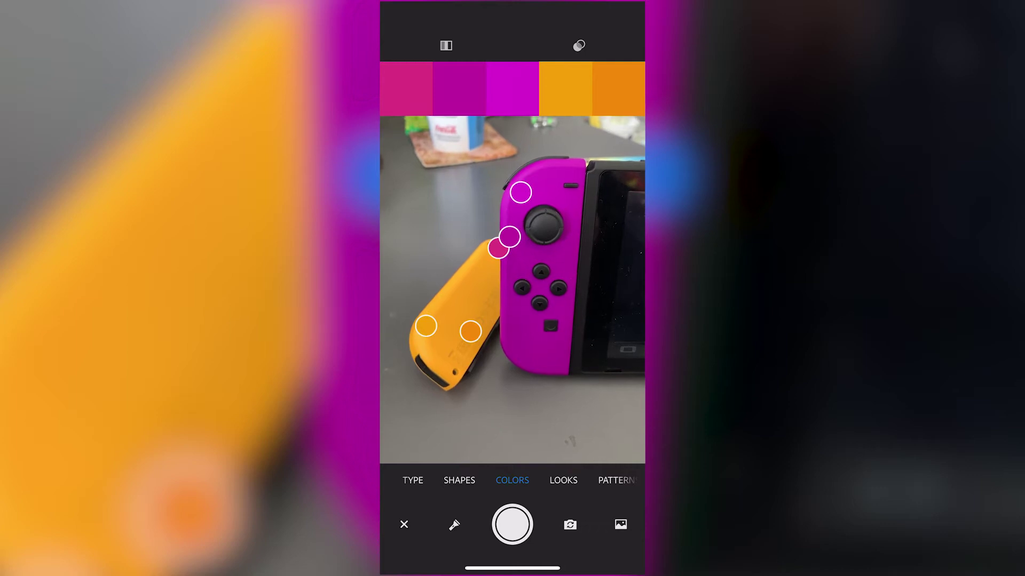
- In Adobe Capture, reposition the sampling points over the purple and orange controllers and capture the color theme
drag(542, 354, 532, 334)
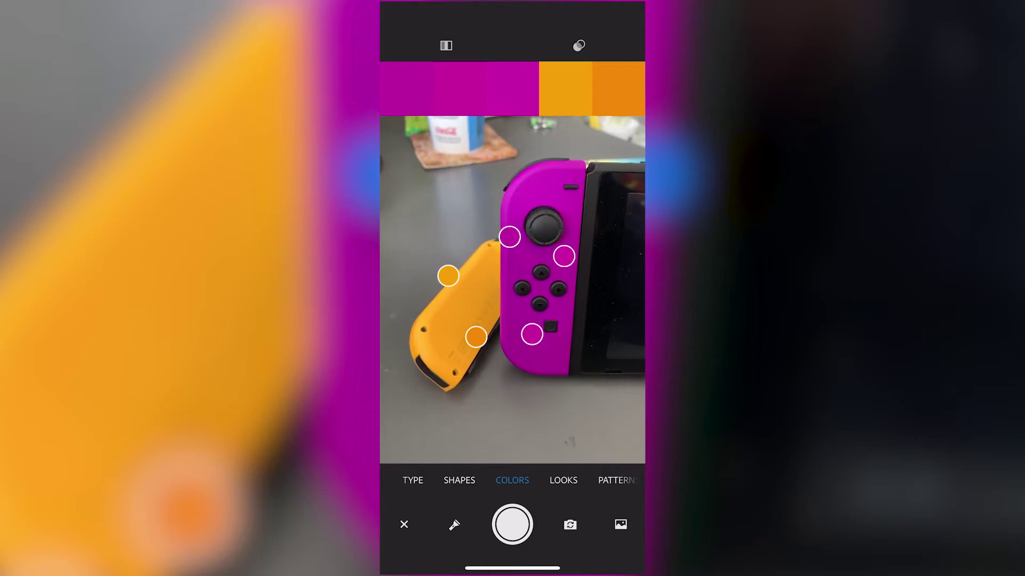
drag(447, 275, 459, 289)
drag(476, 337, 440, 298)
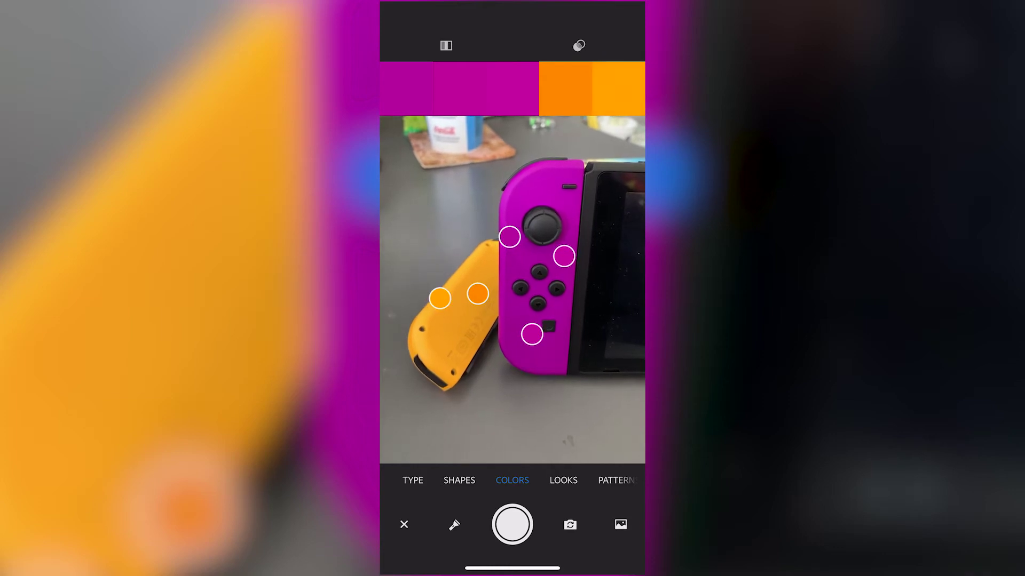
click(511, 525)
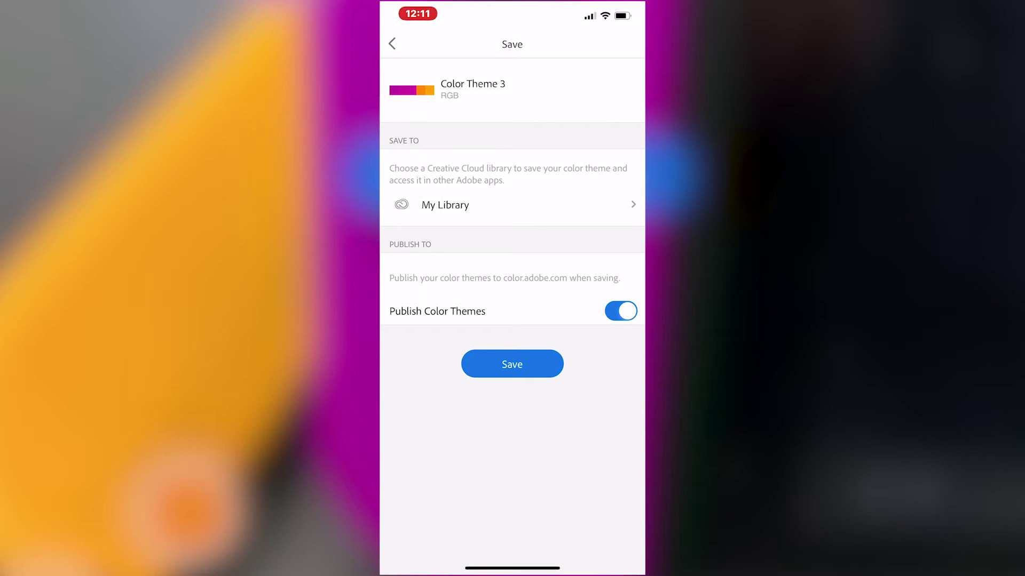
- Name the color theme "Joy Con 2" and save it to My Library with publishing enabled
click(472, 84)
key(BackSpace)
key(BackSpace)
key(BackSpace)
key(BackSpace)
key(BackSpace)
key(BackSpace)
key(BackSpace)
key(BackSpace)
key(BackSpace)
key(BackSpace)
key(BackSpace)
key(BackSpace)
key(BackSpace)
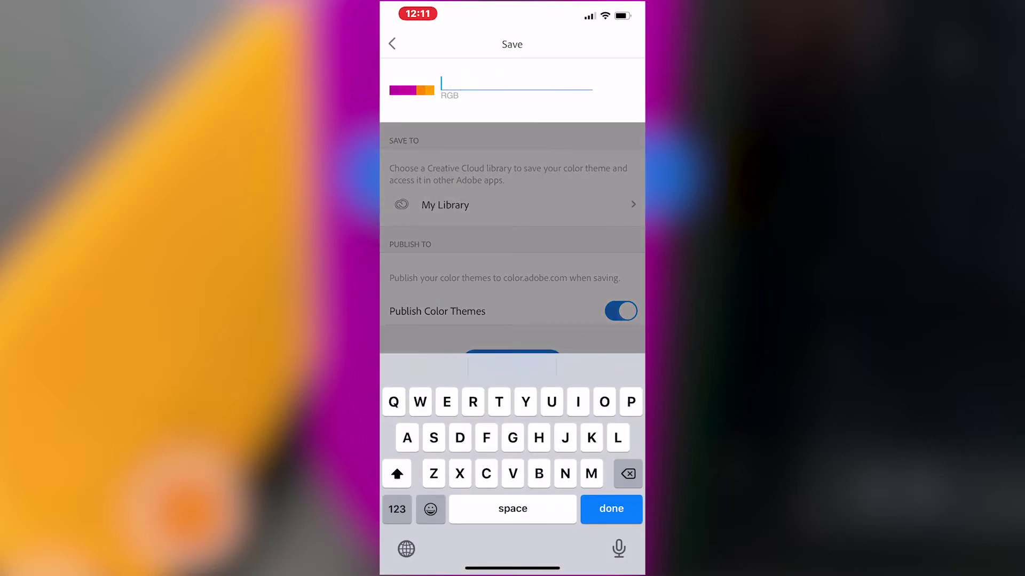
text(Joy)
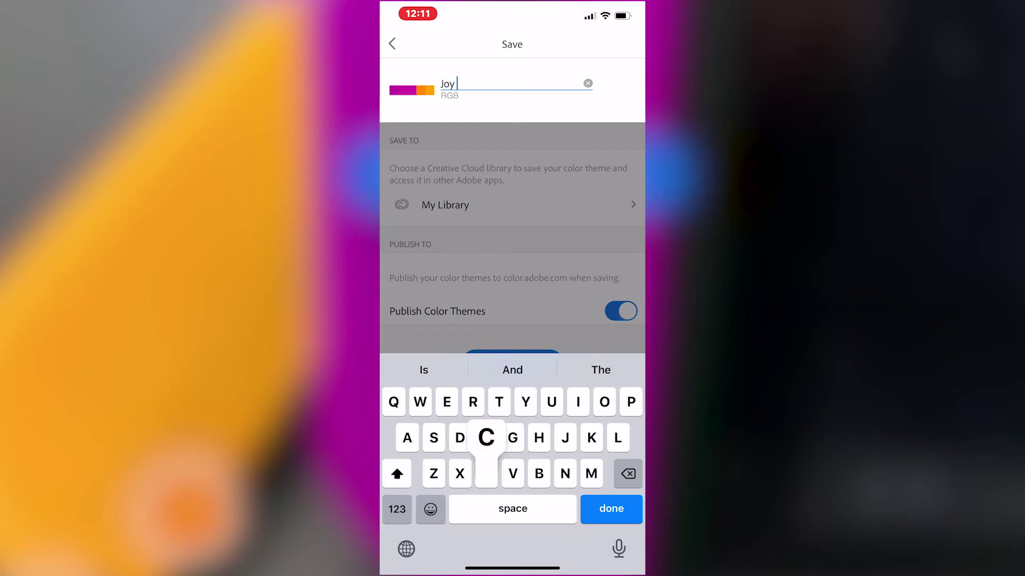
text( Con )
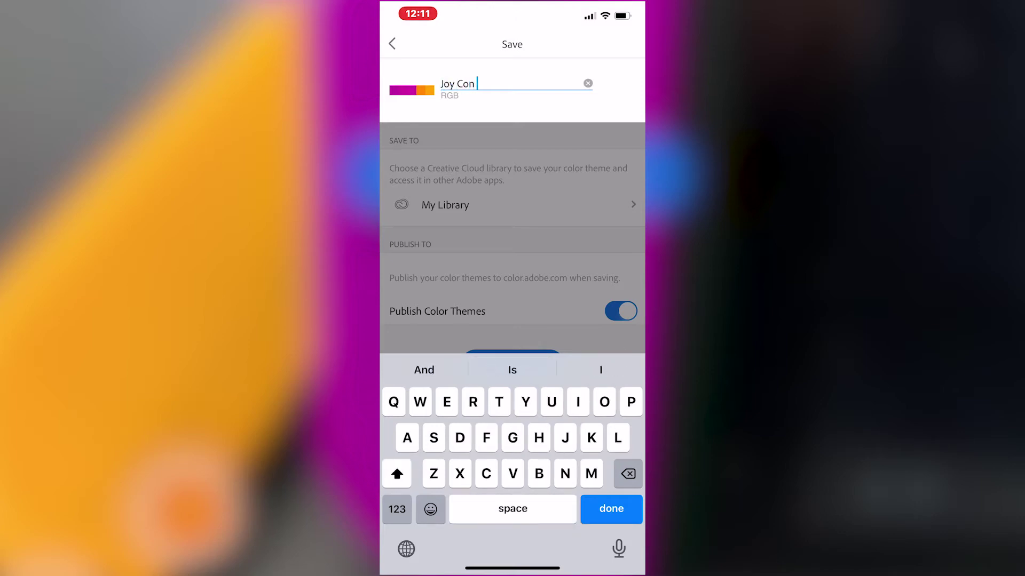
text(2)
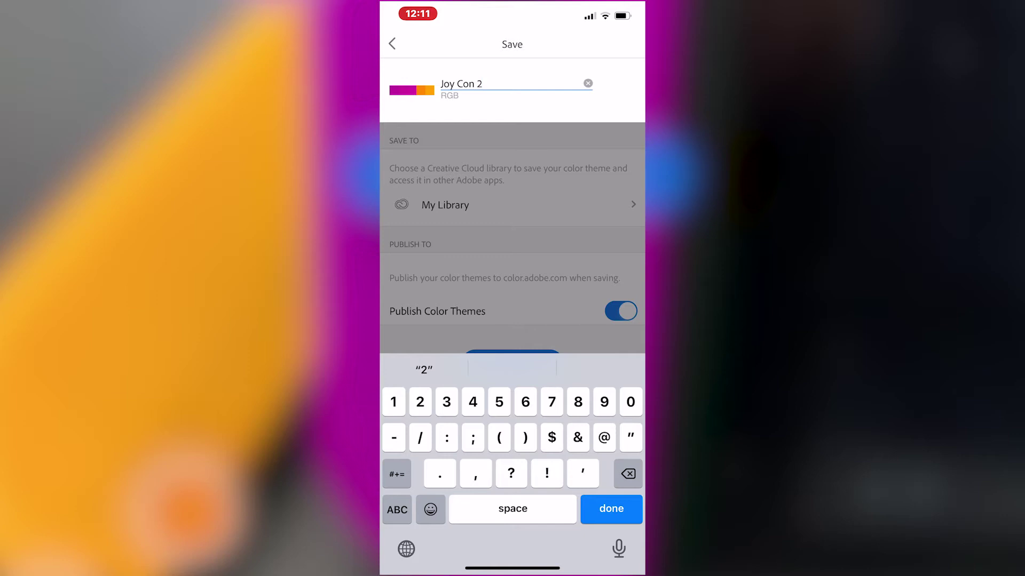
key(Return)
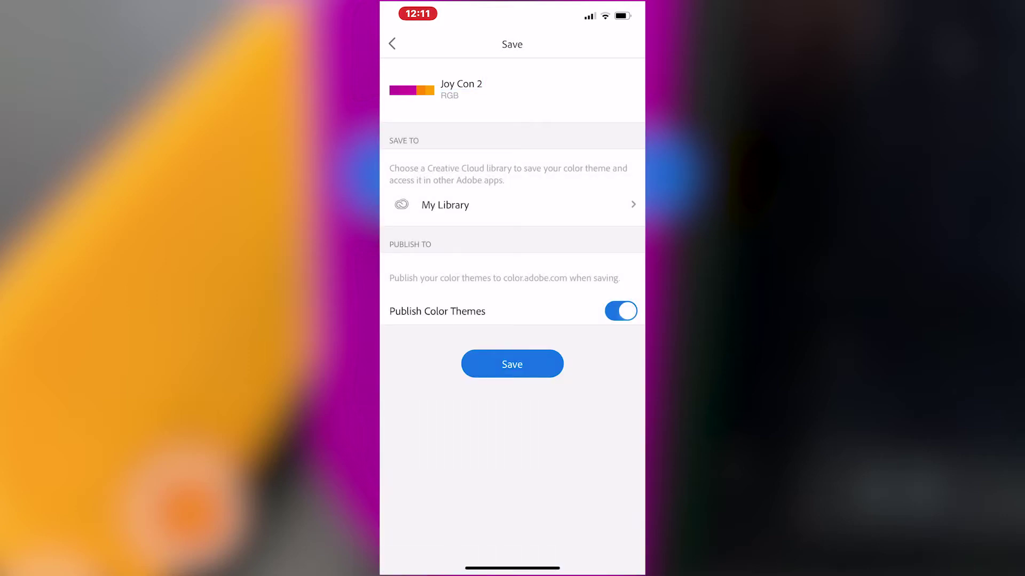
click(512, 363)
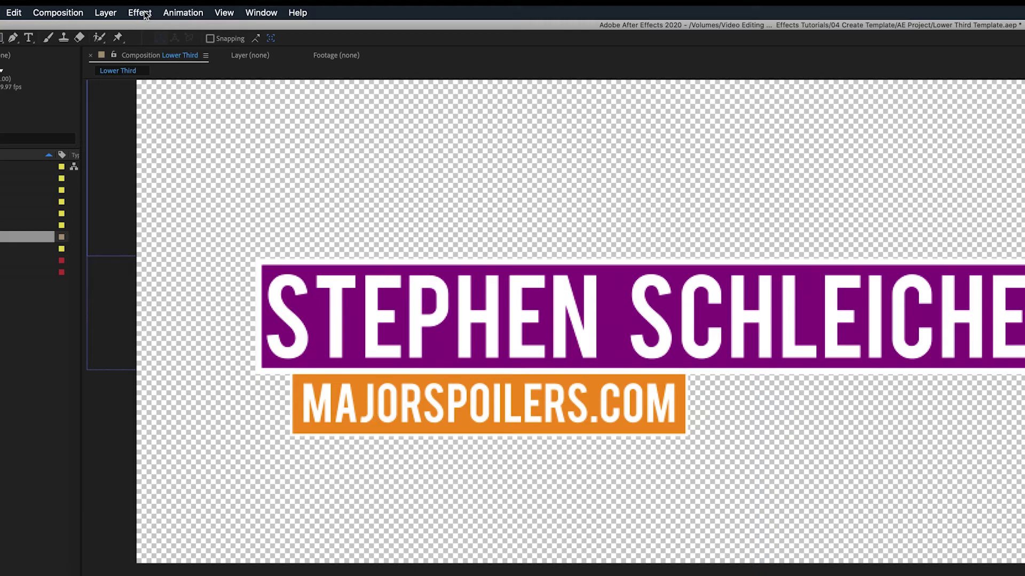
- In After Effects, dock the Adobe Color Themes extension beside the composition view and show the themes saved in My Library
click(261, 12)
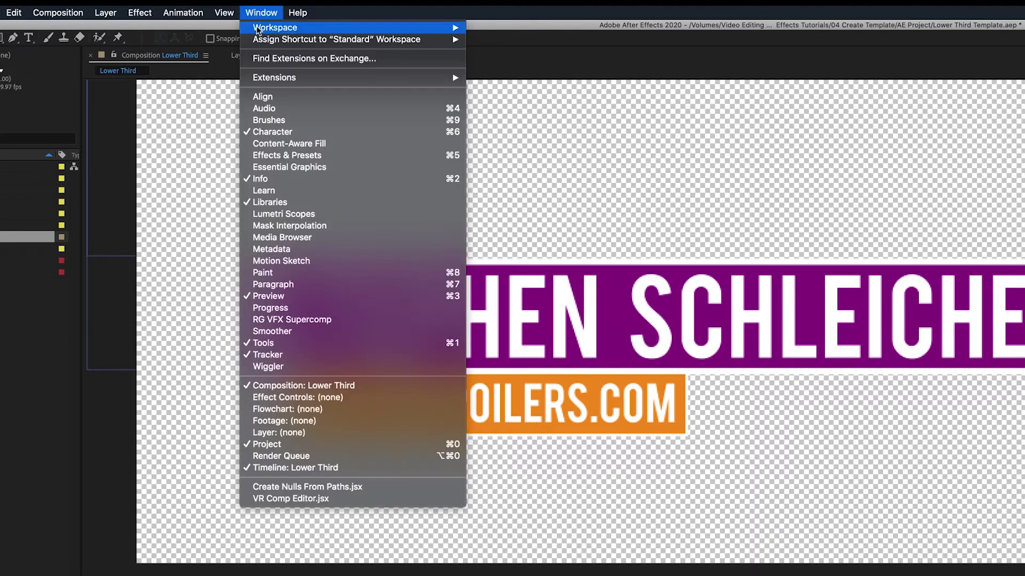
mouse_move(278, 79)
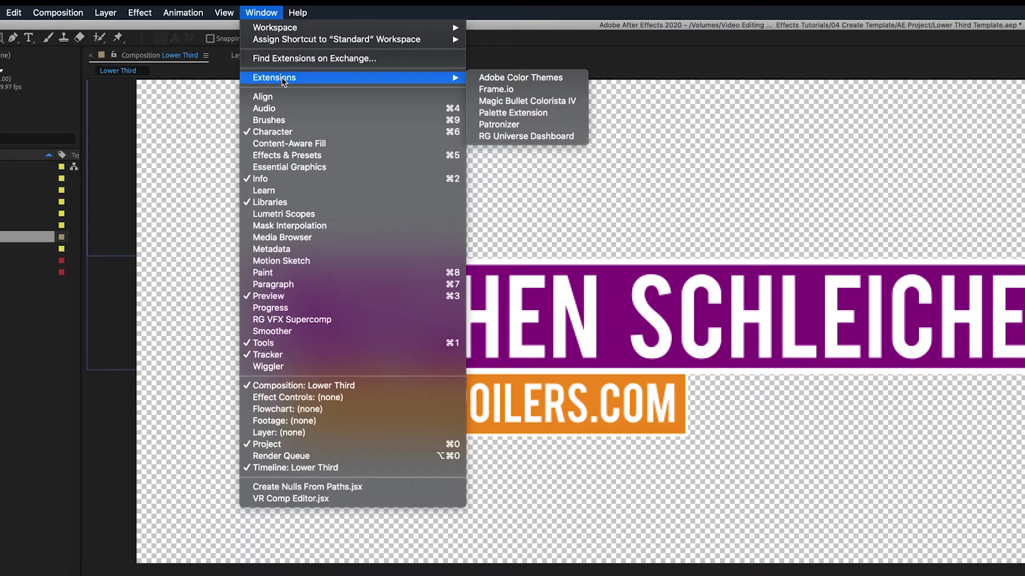
click(539, 80)
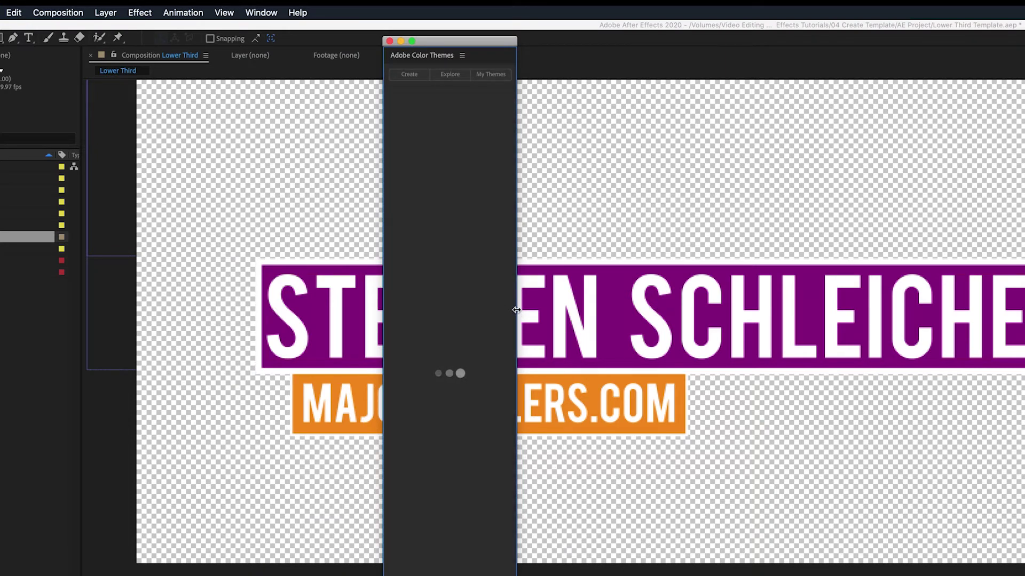
drag(516, 319, 599, 309)
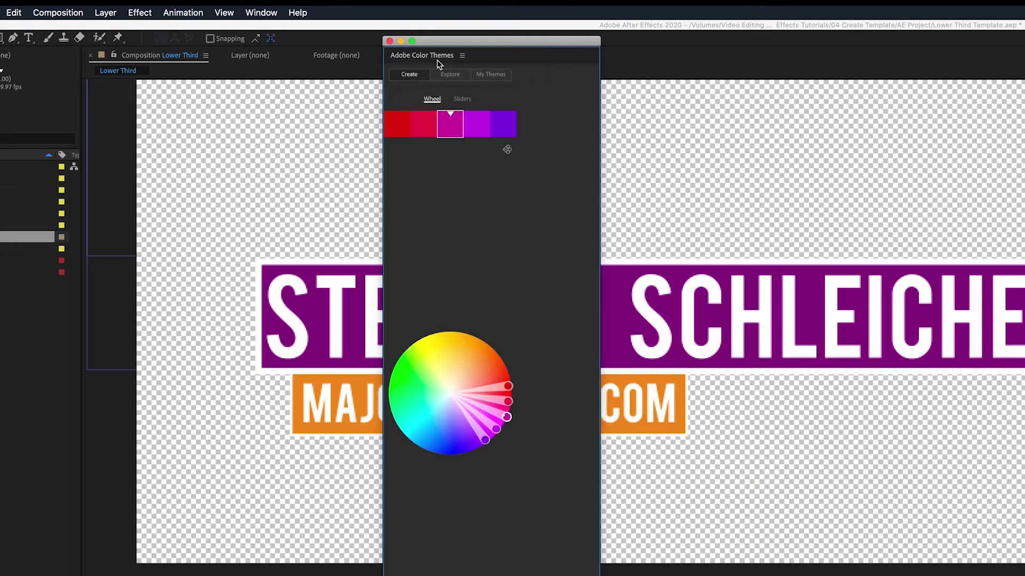
drag(435, 56, 86, 80)
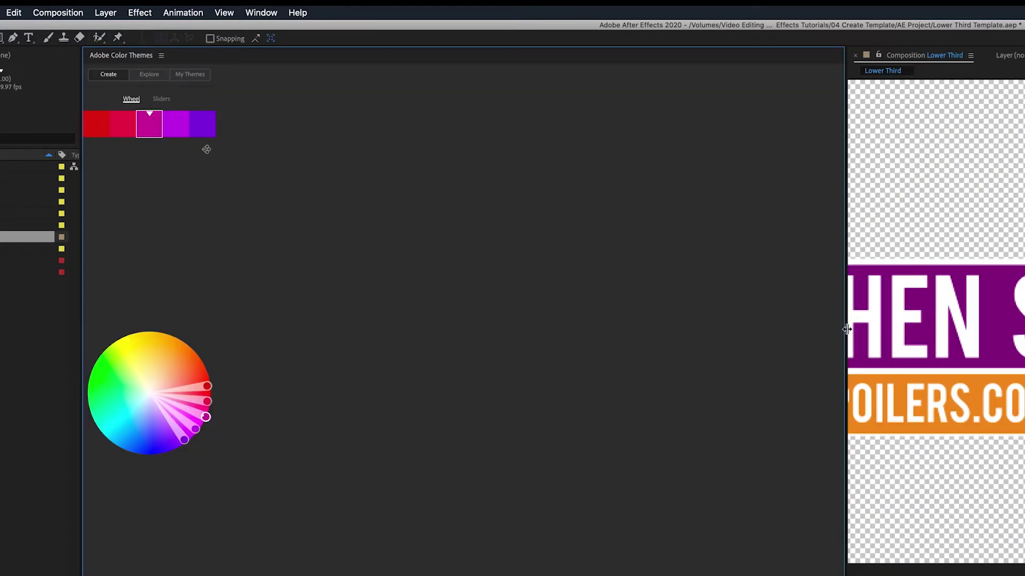
drag(845, 326, 297, 292)
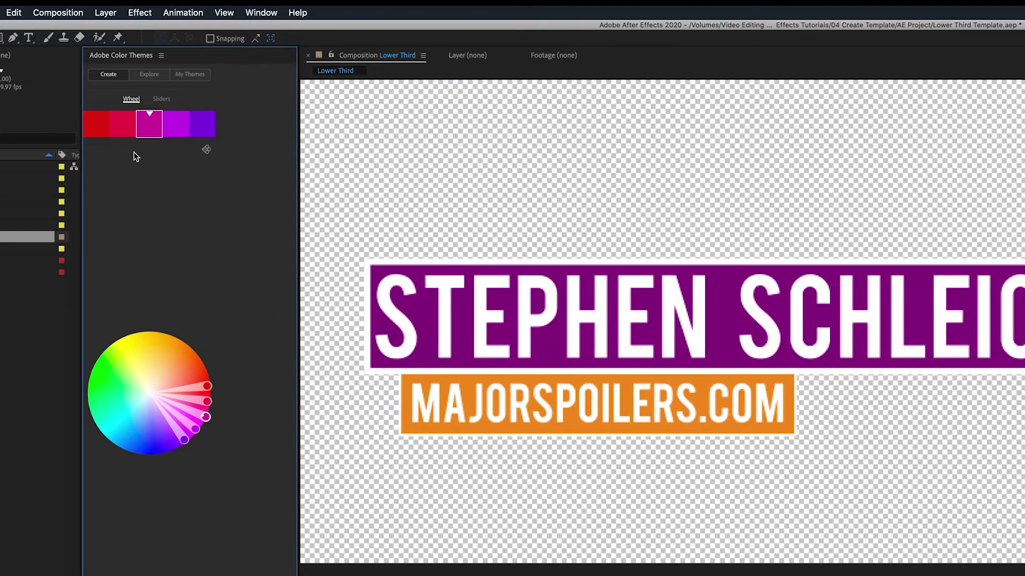
click(188, 75)
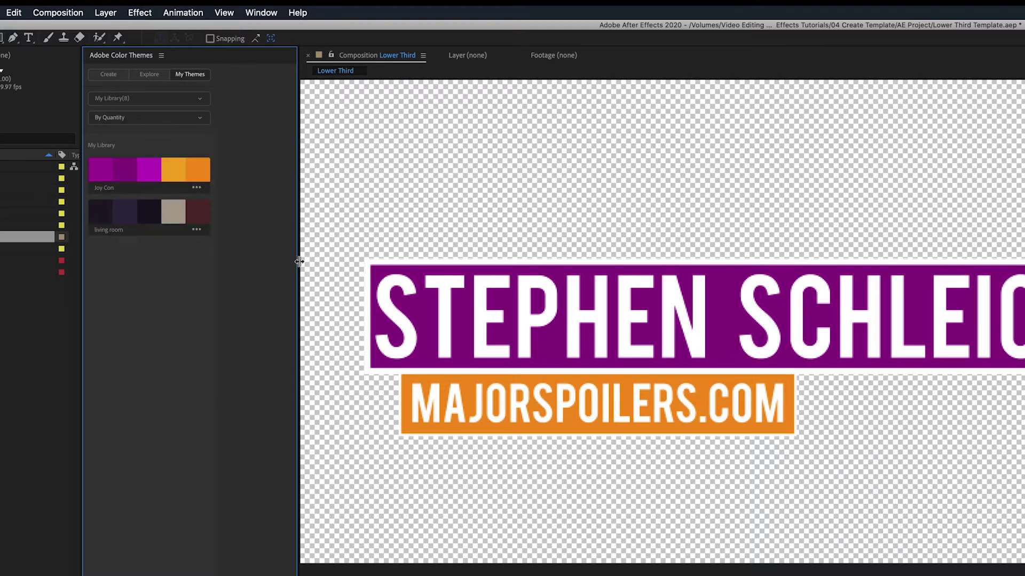
drag(299, 262, 238, 263)
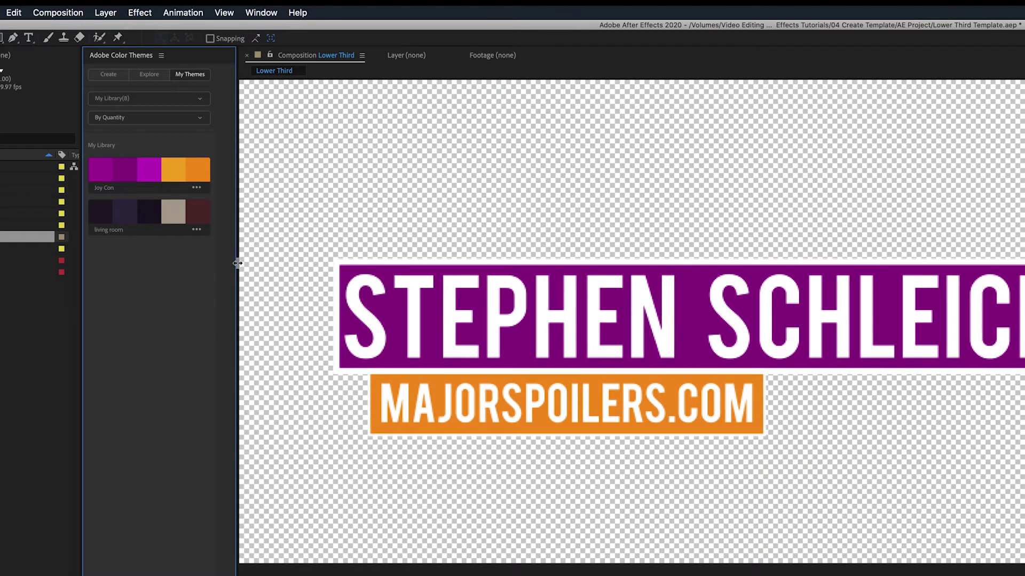
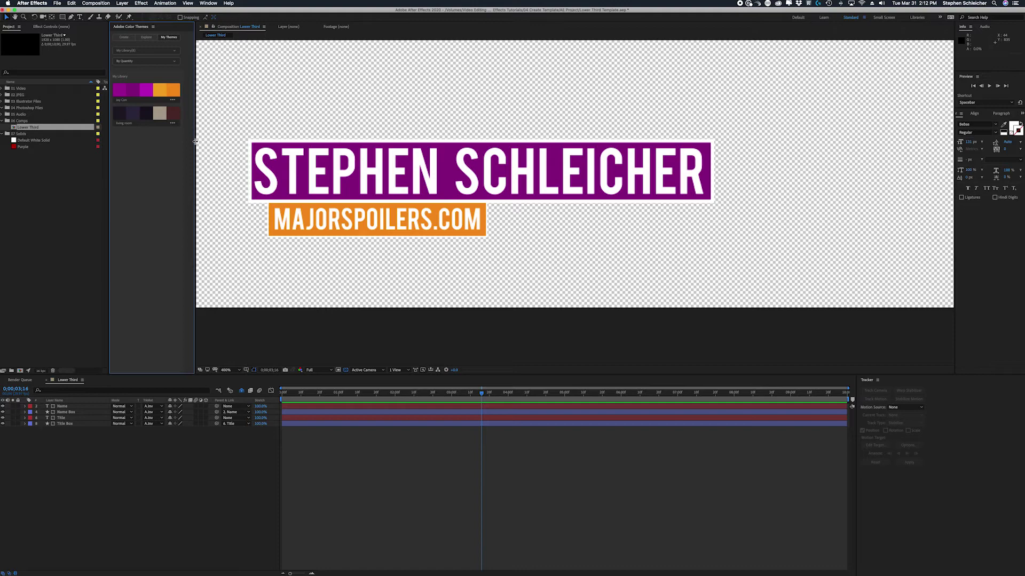
- Save the project as a new incremented version
click(36, 3)
mouse_move(57, 3)
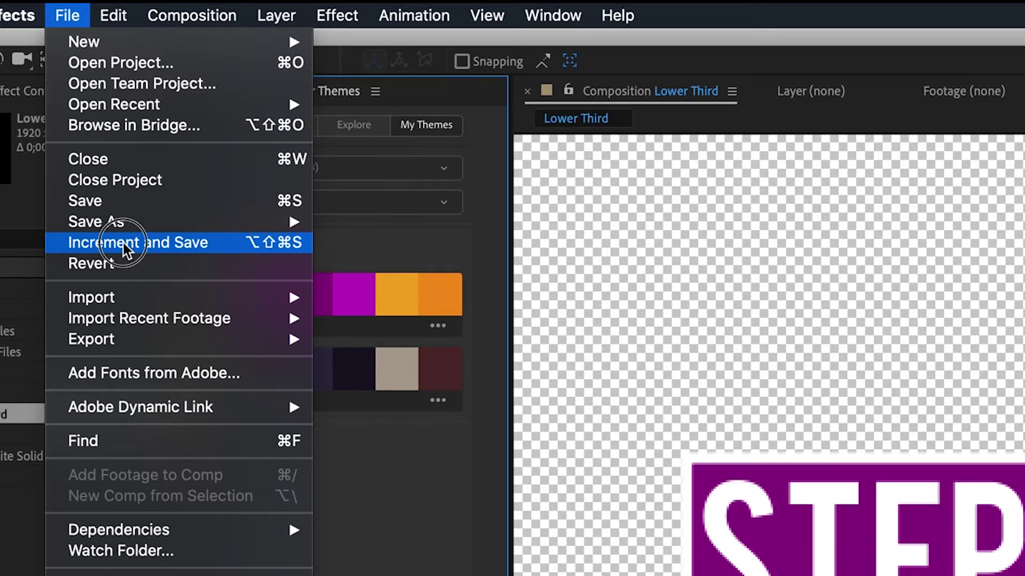
click(125, 247)
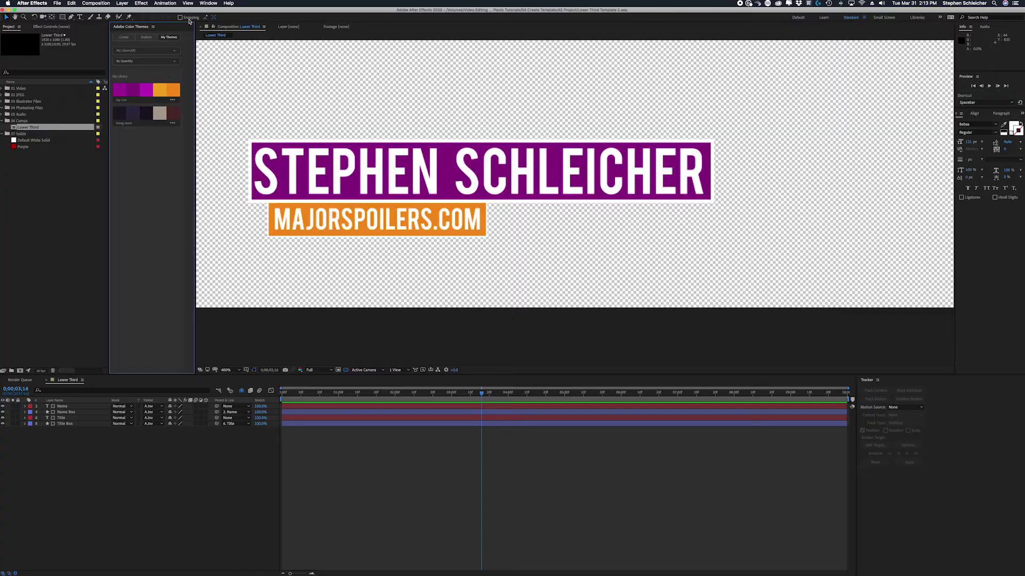
- Open Essential Graphics and widen it and Adobe Color Themes so both are fully readable
click(210, 3)
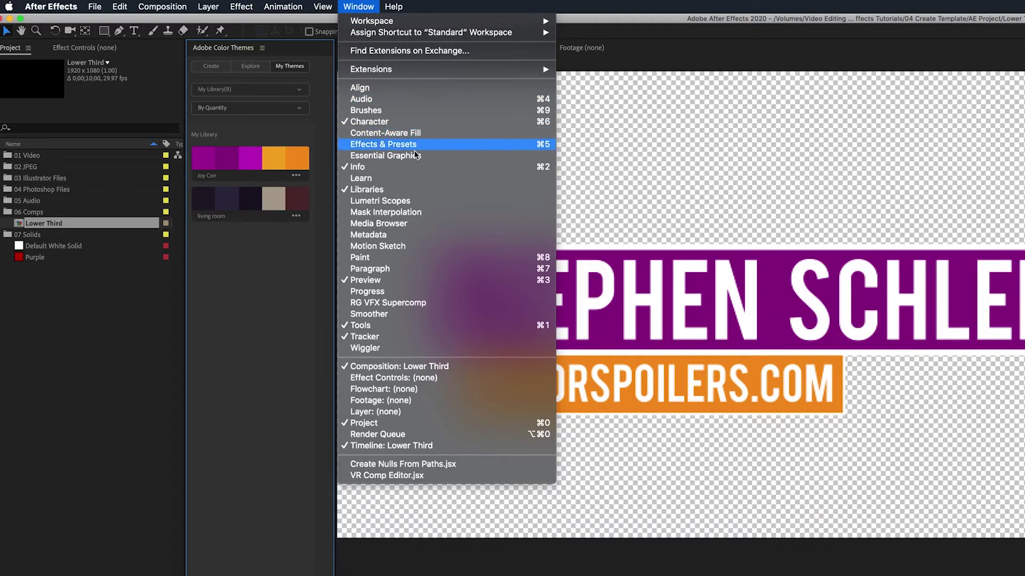
click(444, 158)
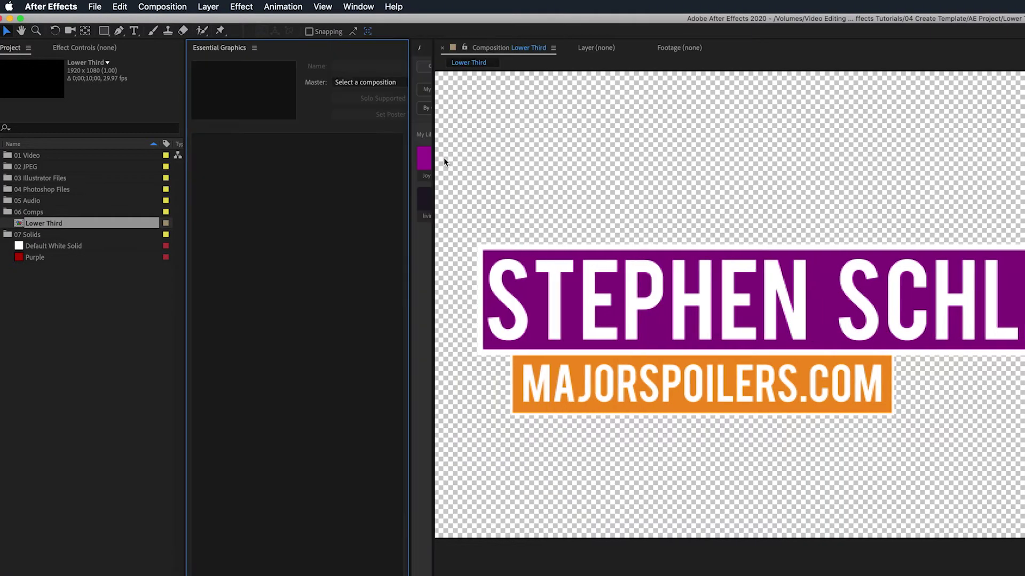
drag(409, 209, 543, 213)
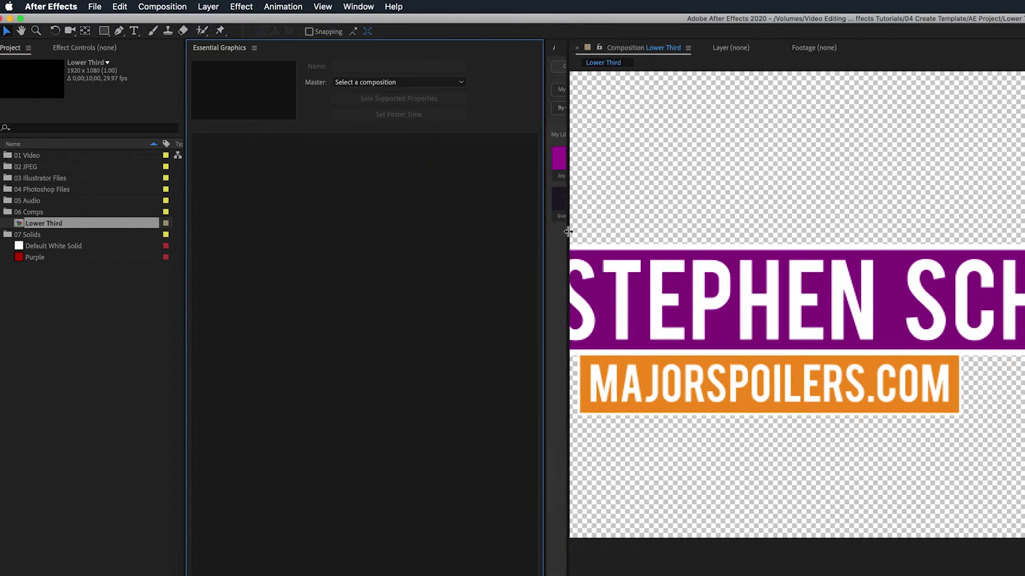
click(675, 233)
click(682, 222)
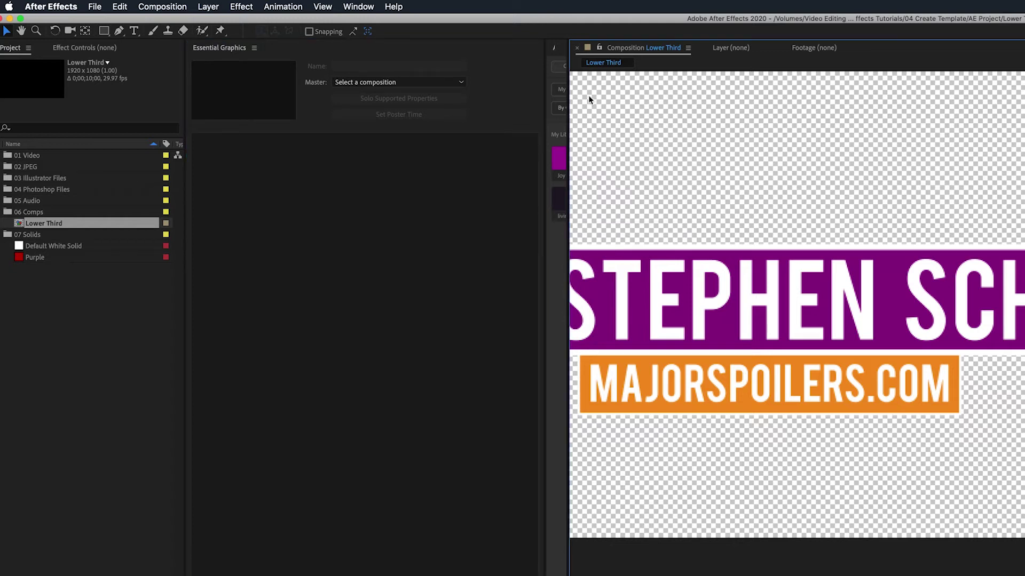
drag(568, 55, 701, 59)
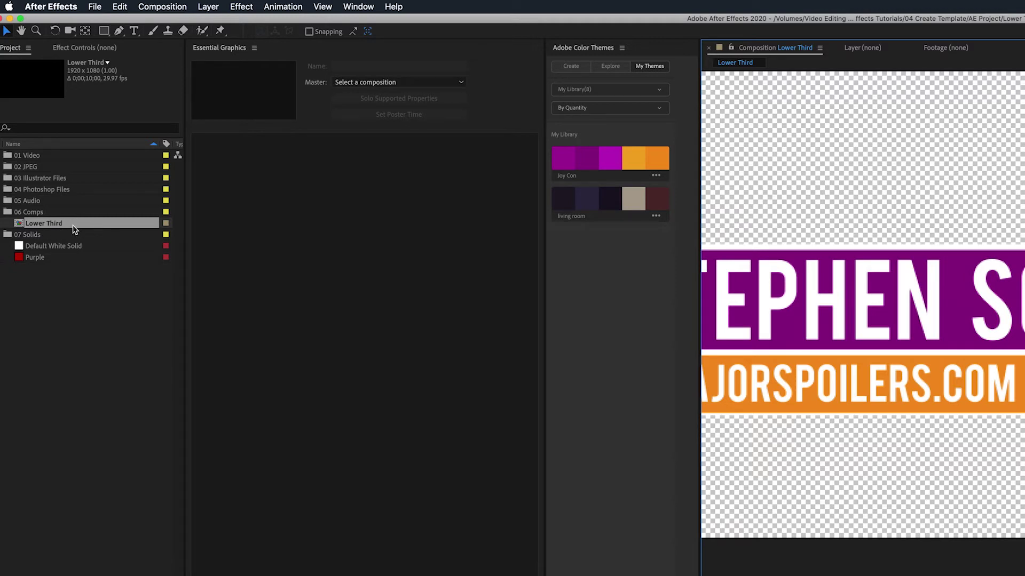
- Set Lower Third as the master composition in Essential Graphics and use the current frame as its poster image
click(424, 85)
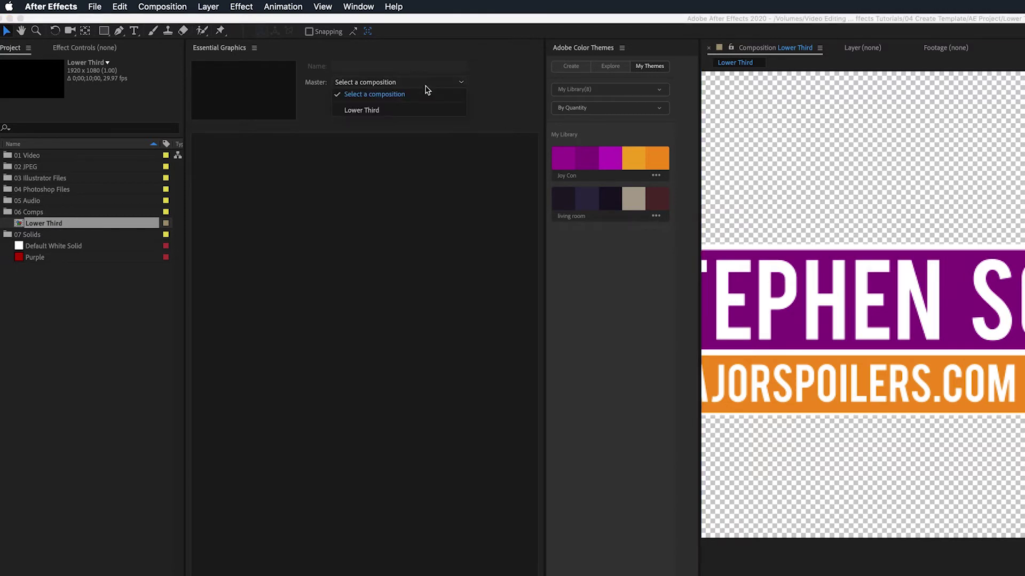
click(407, 110)
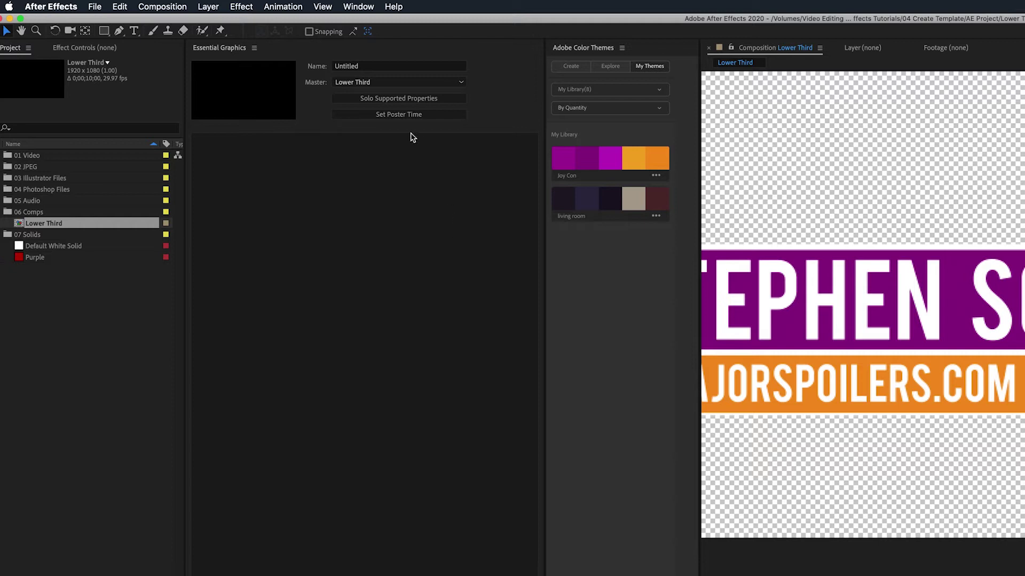
click(398, 115)
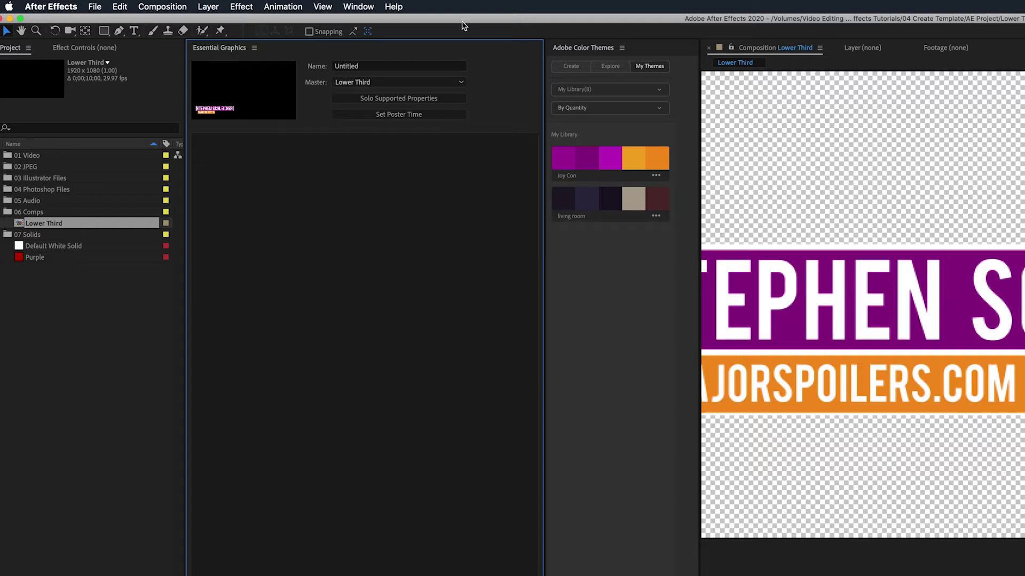
- Solo the supported properties of the Lower Third composition and enlarge the timeline area
click(376, 101)
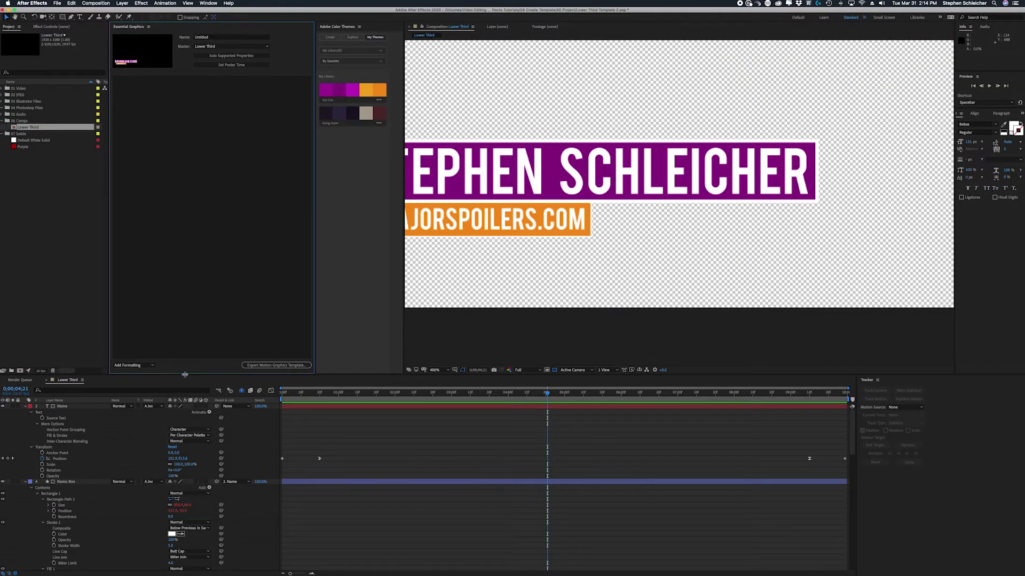
drag(186, 374, 197, 195)
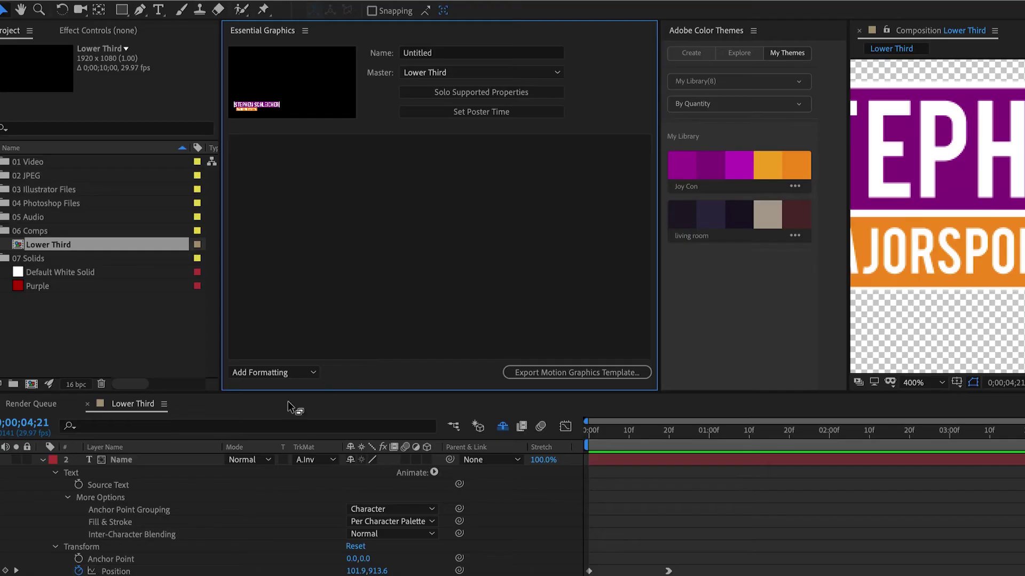
- Add the Name layer's Source Text to the Essential Graphics properties and label it "Name"
click(94, 486)
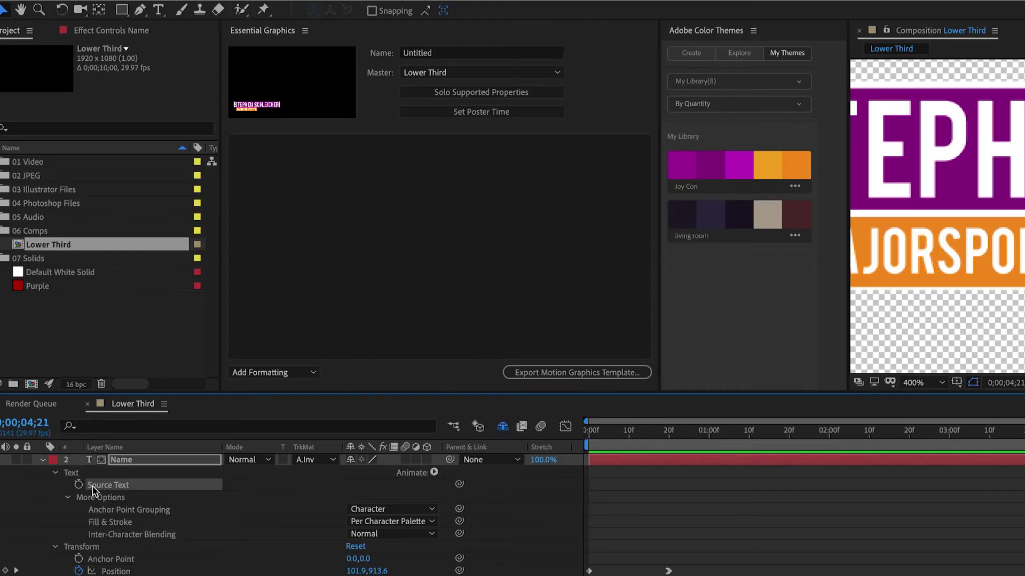
drag(93, 487, 341, 219)
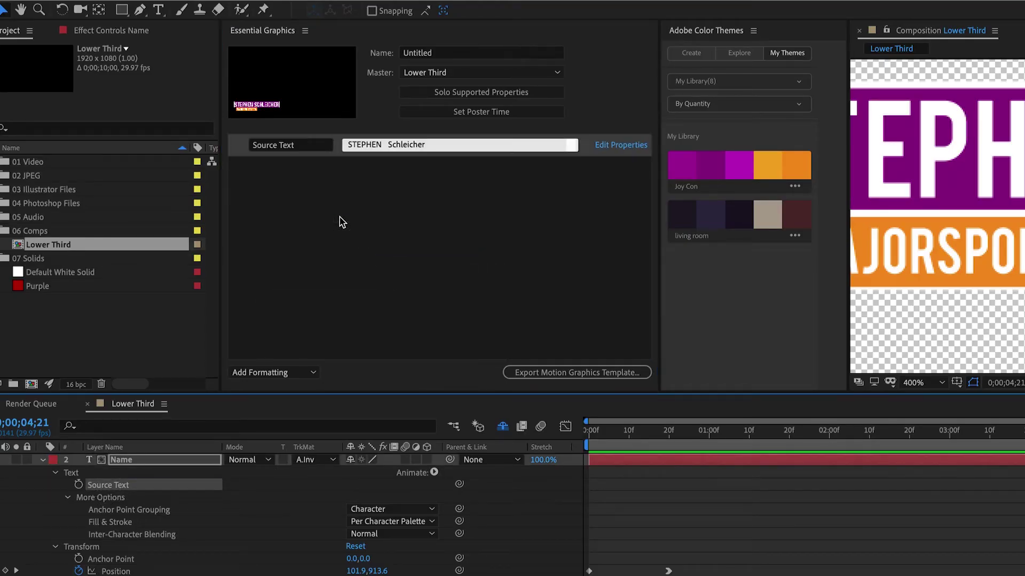
double_click(314, 146)
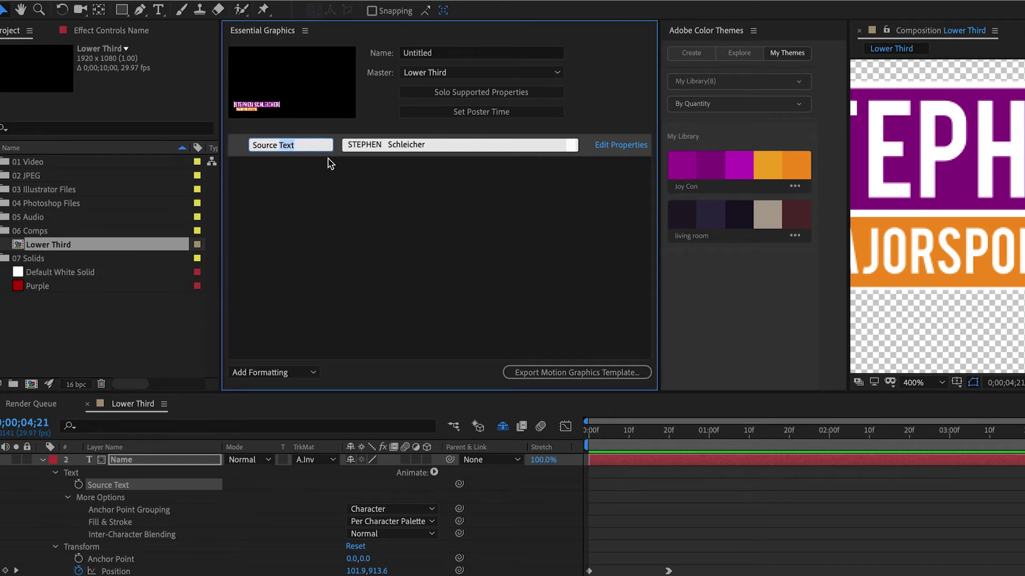
key(super+a)
text(Name)
- Replace the Name property's default text with "FIRST NAME LAST NAME"
click(436, 145)
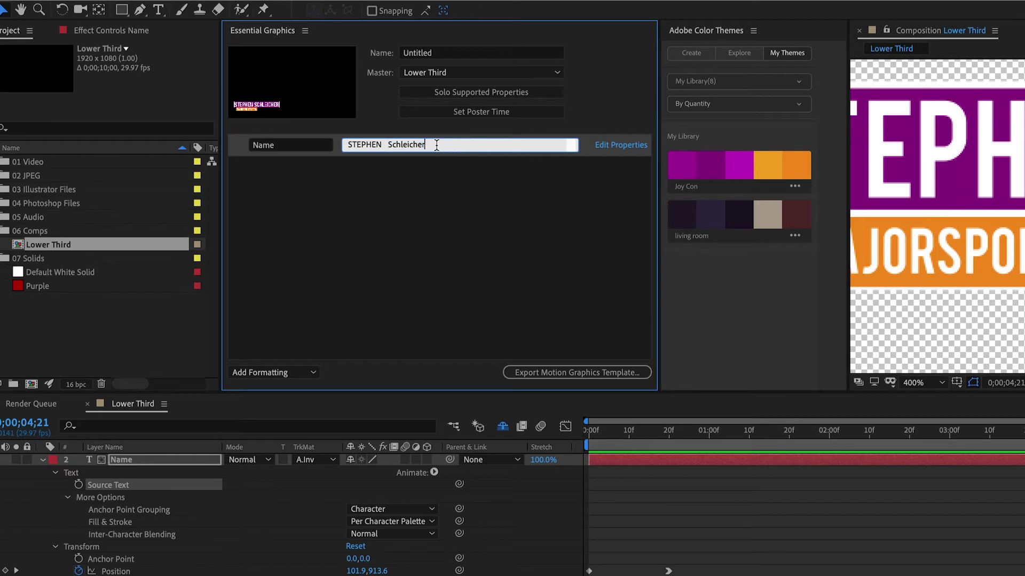
key(super+a)
text(FIS)
key(BackSpace)
text(RST NAME  LAST NAME)
click(447, 233)
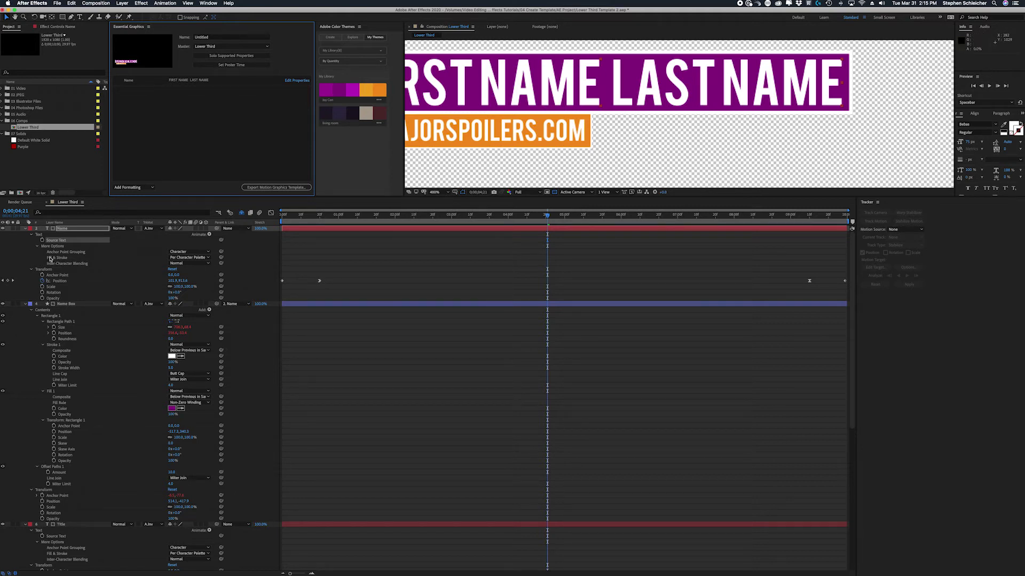
- Collapse the Name layer, add the Title layer's Source Text to Essential Graphics and label it "Title"
click(25, 229)
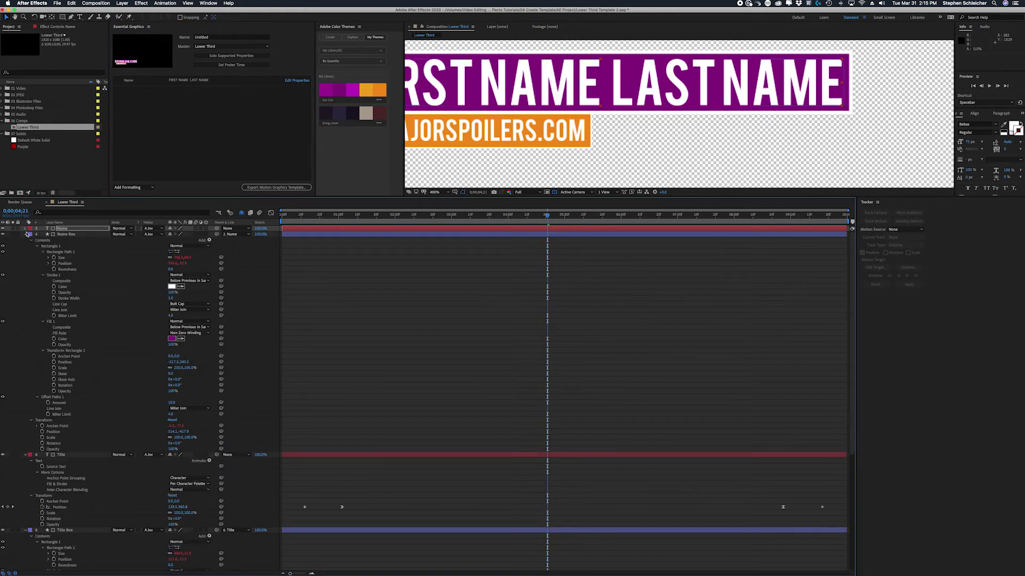
drag(56, 467, 157, 135)
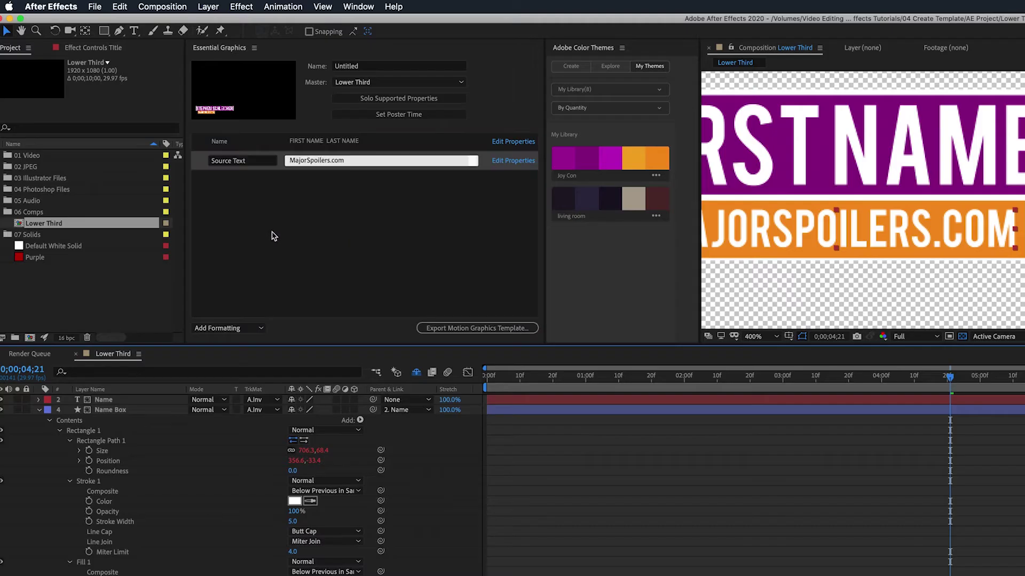
click(144, 93)
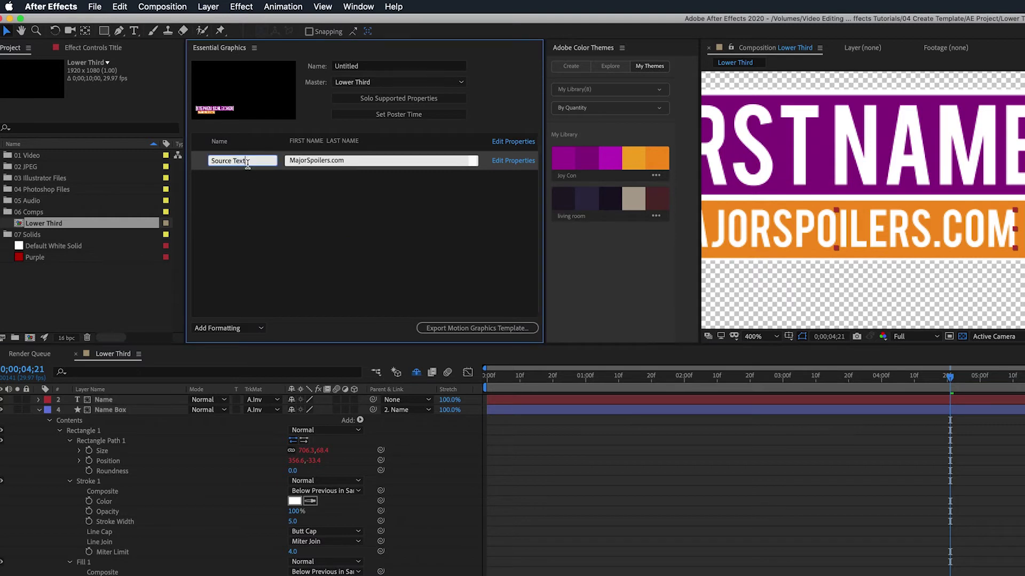
triple_click(247, 165)
text(Title)
- Replace the Title property's default text with "Title or Position"
click(343, 159)
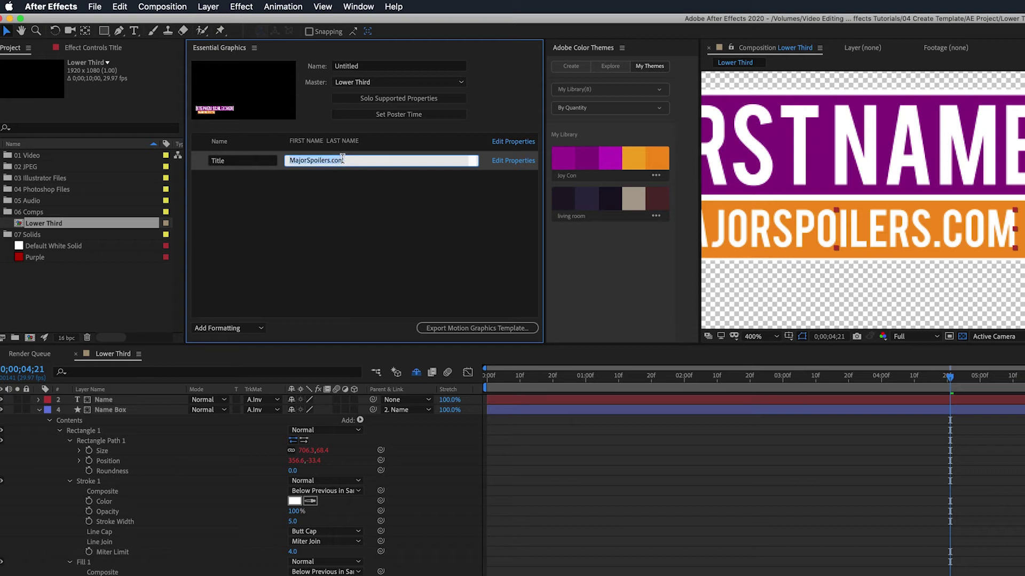
text(Title or Position)
key(Return)
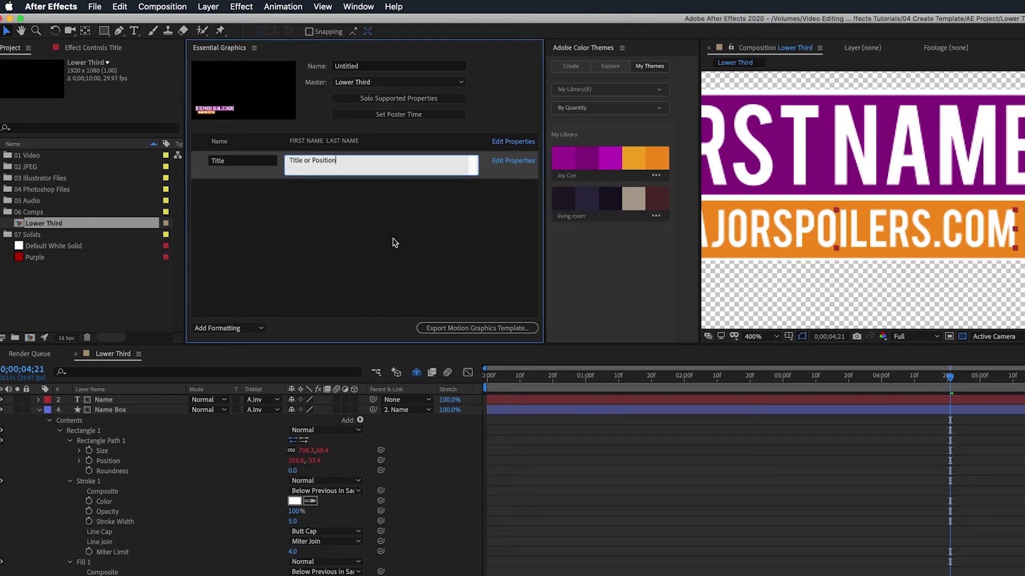
click(384, 251)
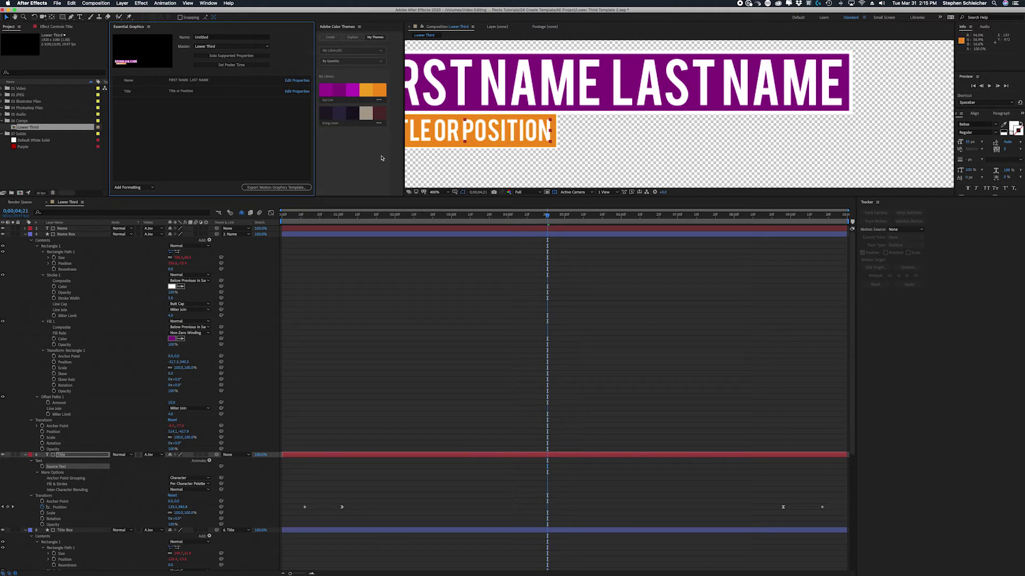
- Add the Name Box fill color to Essential Graphics as "Name Box Color" and place it directly below the Name property
click(65, 235)
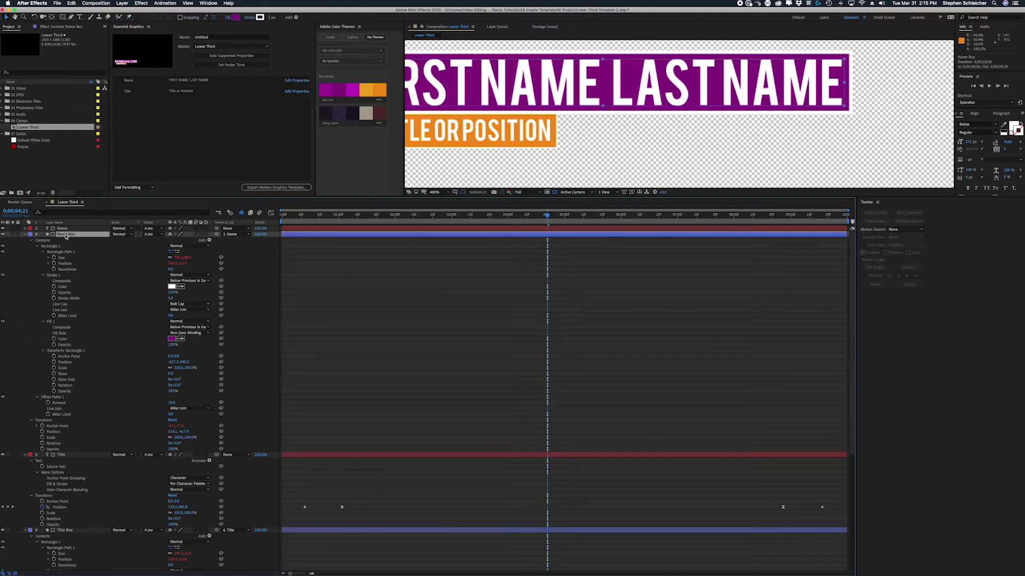
drag(67, 344, 140, 110)
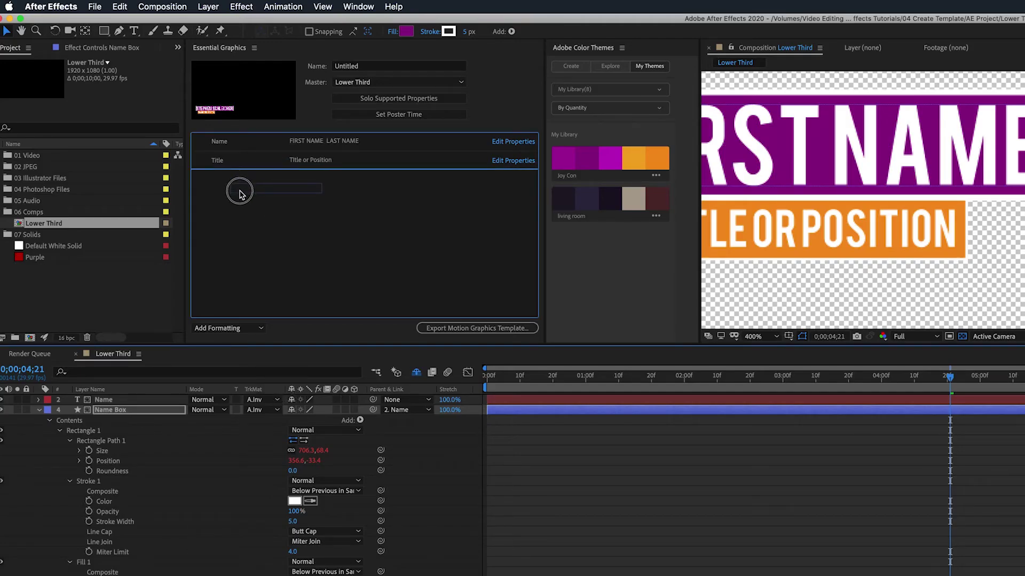
drag(239, 194, 239, 192)
click(238, 182)
text(Name Box Color)
key(Return)
drag(210, 188, 216, 151)
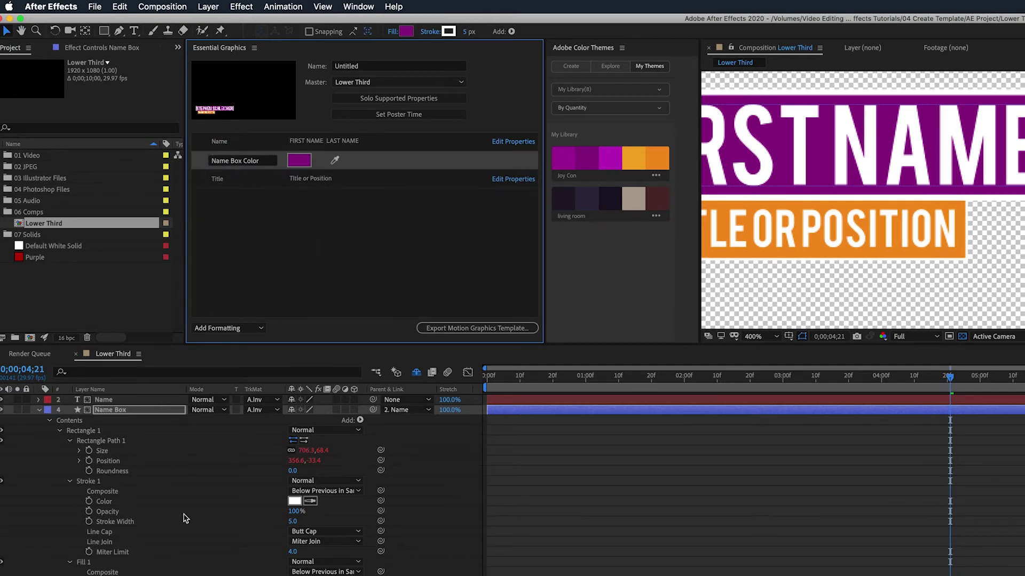
- Add the Name Box stroke color to Essential Graphics as "Name Box Stroke Color" and place it directly below Name Box Color
click(106, 509)
click(102, 503)
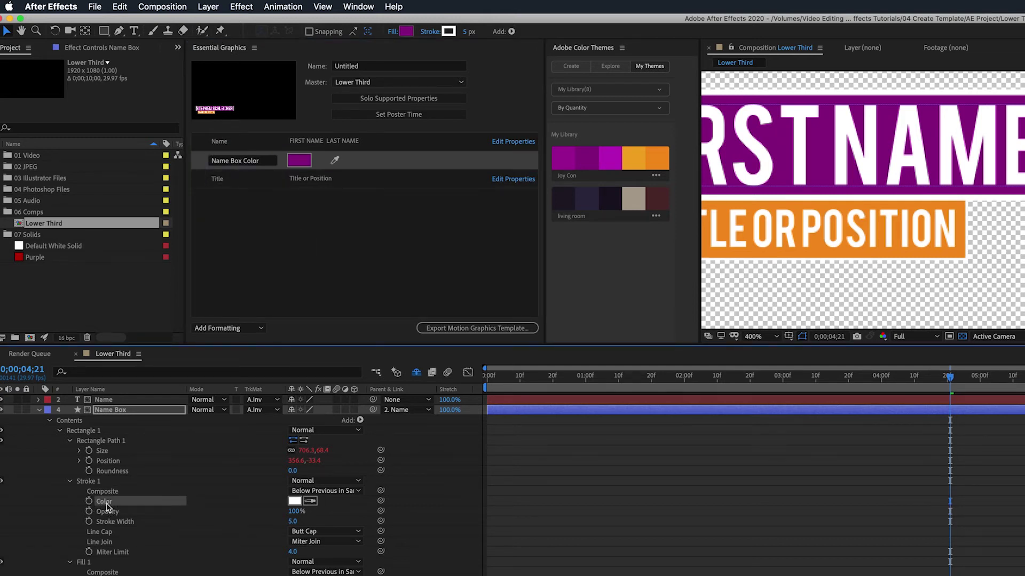
click(116, 503)
mouse_move(116, 502)
mouse_down()
mouse_move(229, 226)
mouse_move(229, 178)
mouse_move(229, 214)
mouse_up()
click(224, 198)
text(Name Box)
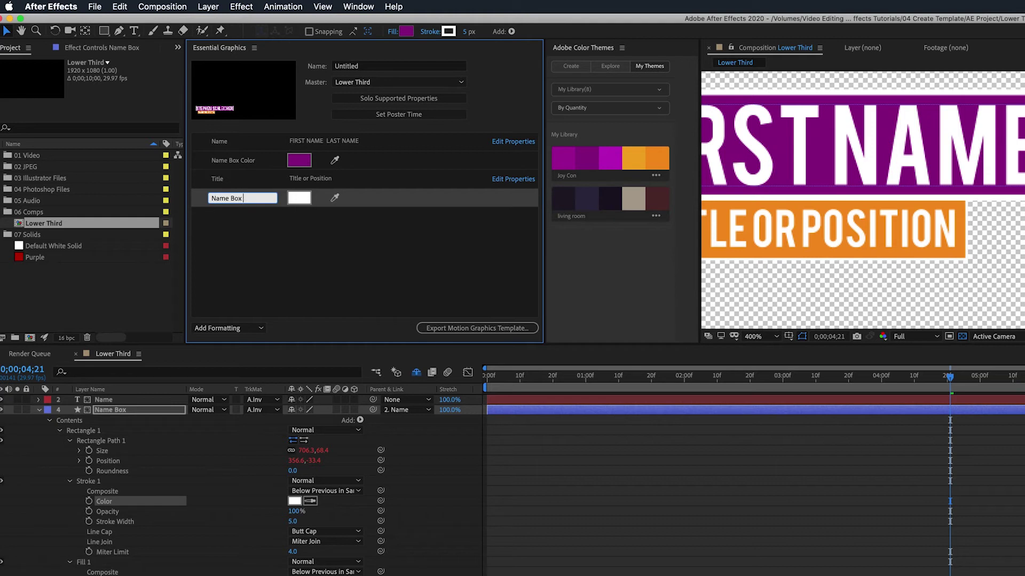
text( Storke)
key(BackSpace)
key(BackSpace)
key(BackSpace)
key(BackSpace)
text(roke Color)
key(Return)
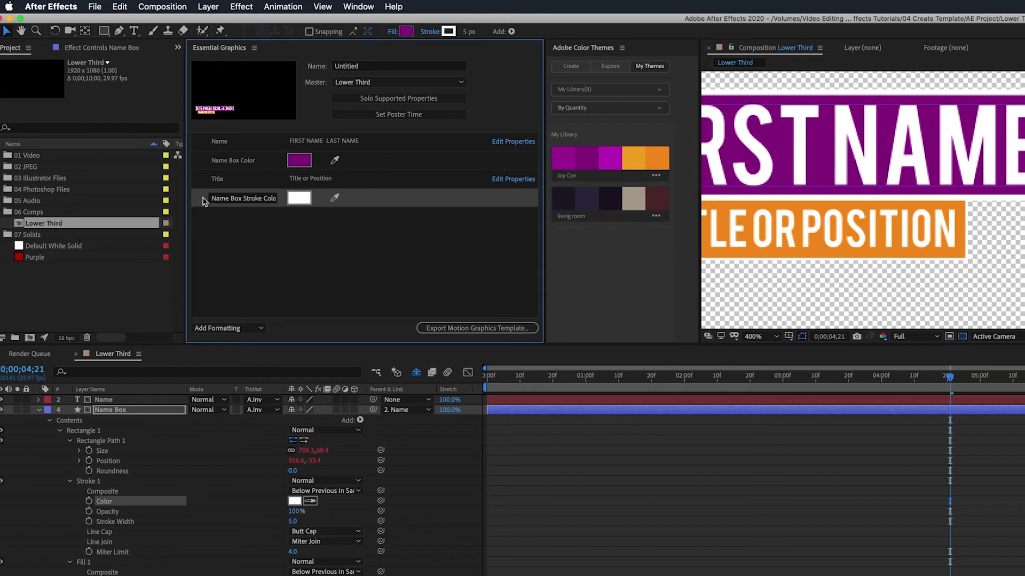
drag(395, 205, 368, 168)
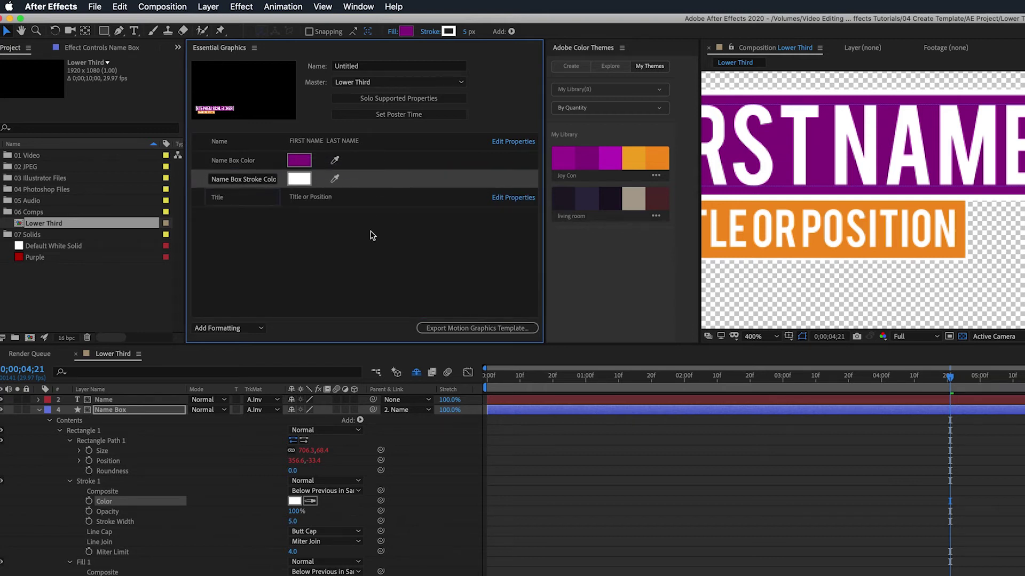
click(276, 247)
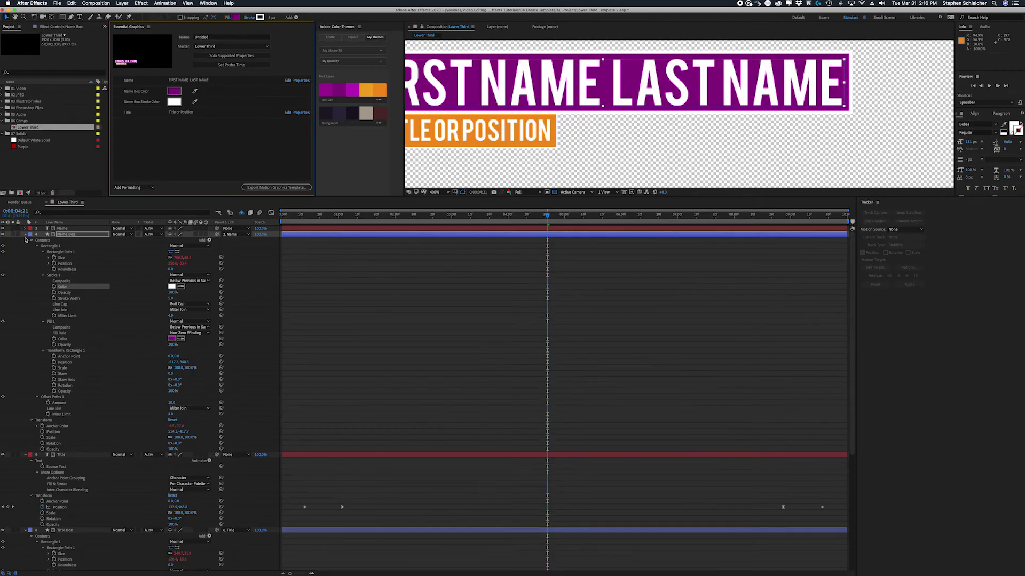
- Collapse the Name Box and Title layers, then add the Title Box fill color to Essential Graphics as "Title Box Color"
click(25, 234)
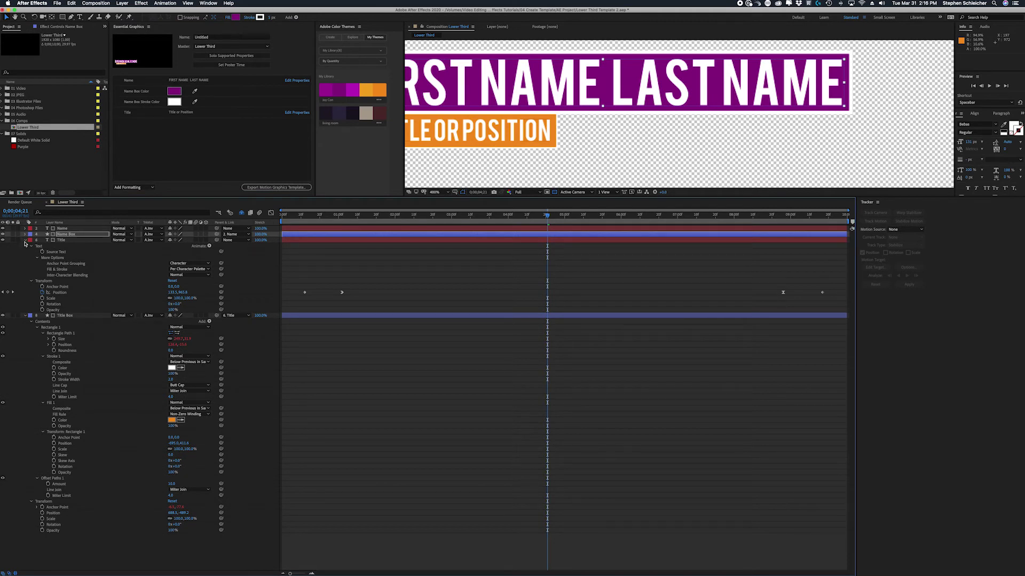
click(25, 241)
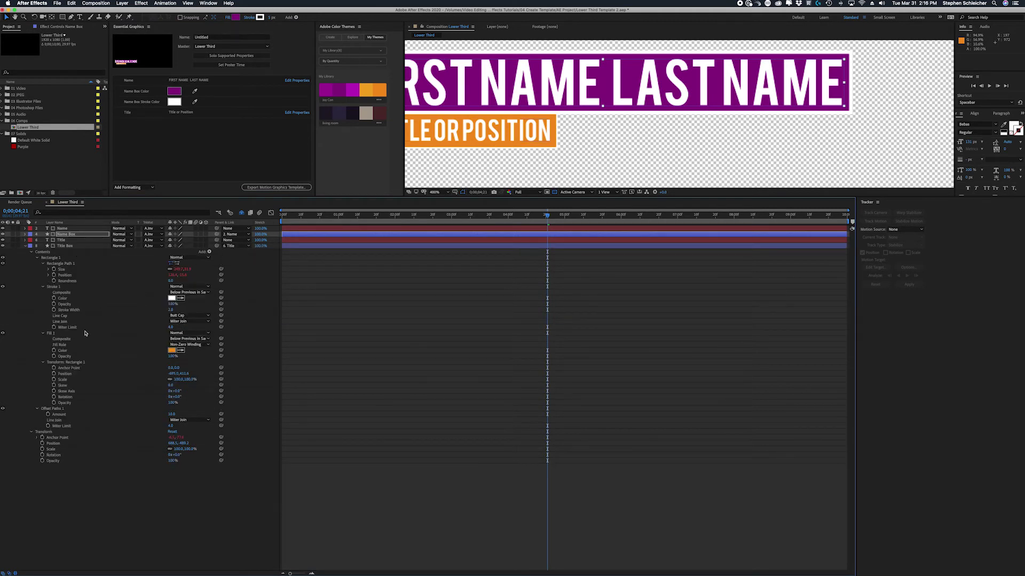
drag(62, 350, 142, 163)
click(138, 123)
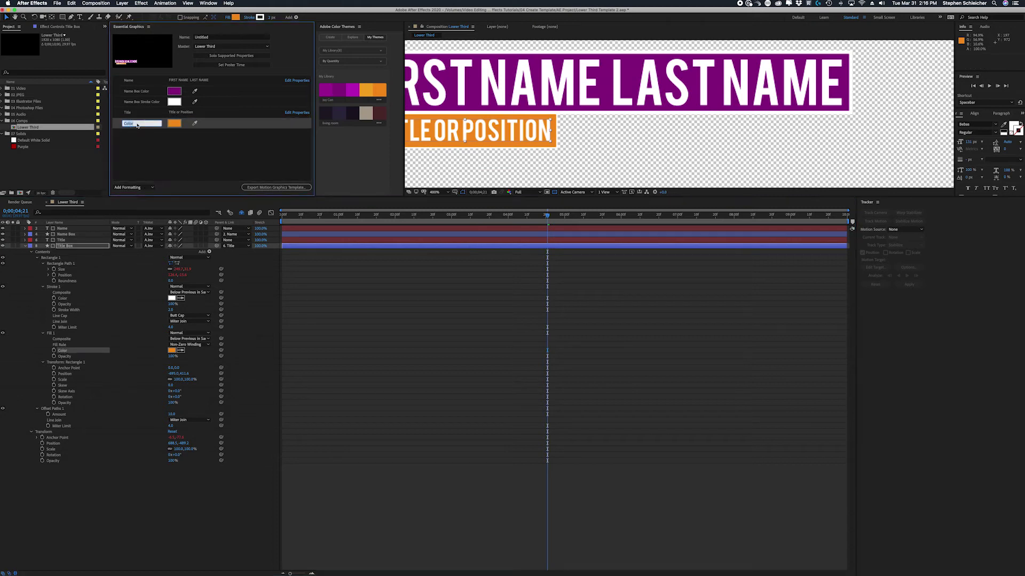
text(Title Box)
key(Return)
- Add the Title Box stroke color to Essential Graphics and label it "Title Box Stroke Color"
click(65, 310)
mouse_move(66, 312)
mouse_down()
mouse_move(154, 152)
mouse_move(114, 288)
mouse_move(81, 312)
mouse_move(62, 300)
mouse_move(153, 142)
mouse_move(157, 151)
mouse_up()
click(138, 134)
text(Ti)
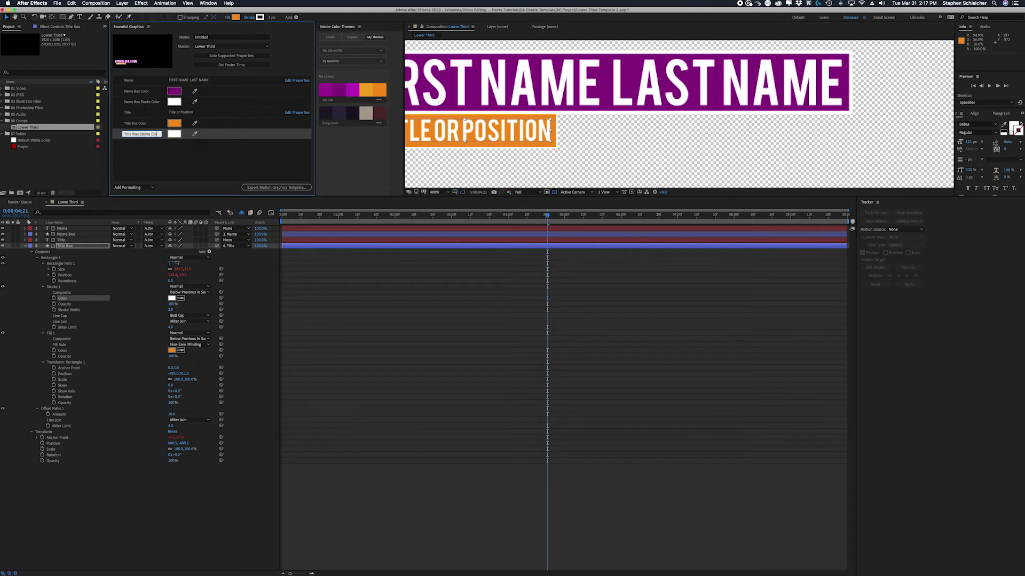
key(Return)
click(167, 166)
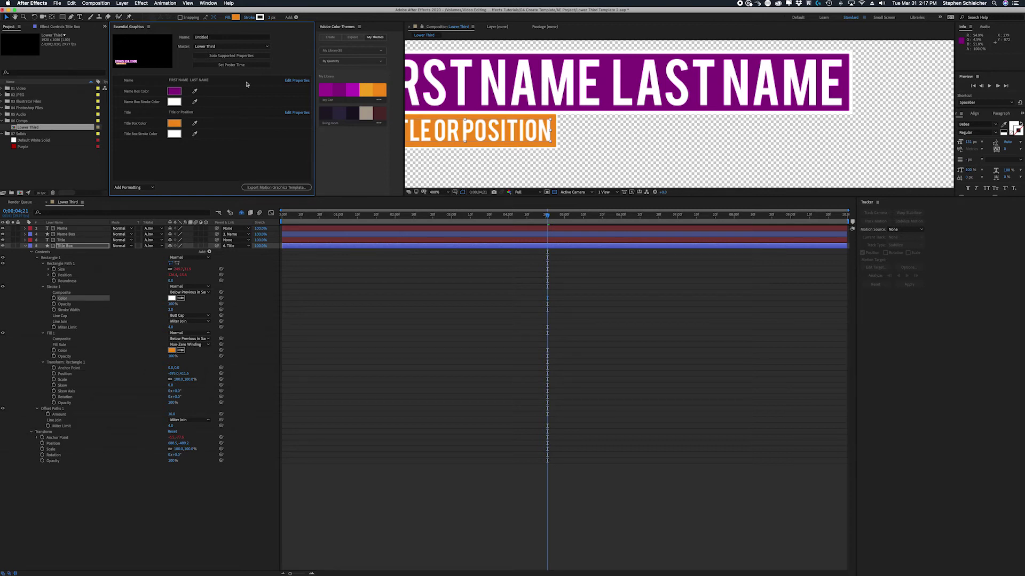
- Name the motion graphics template "Lower Third Class Example"
click(228, 37)
text(Lower Third Cl)
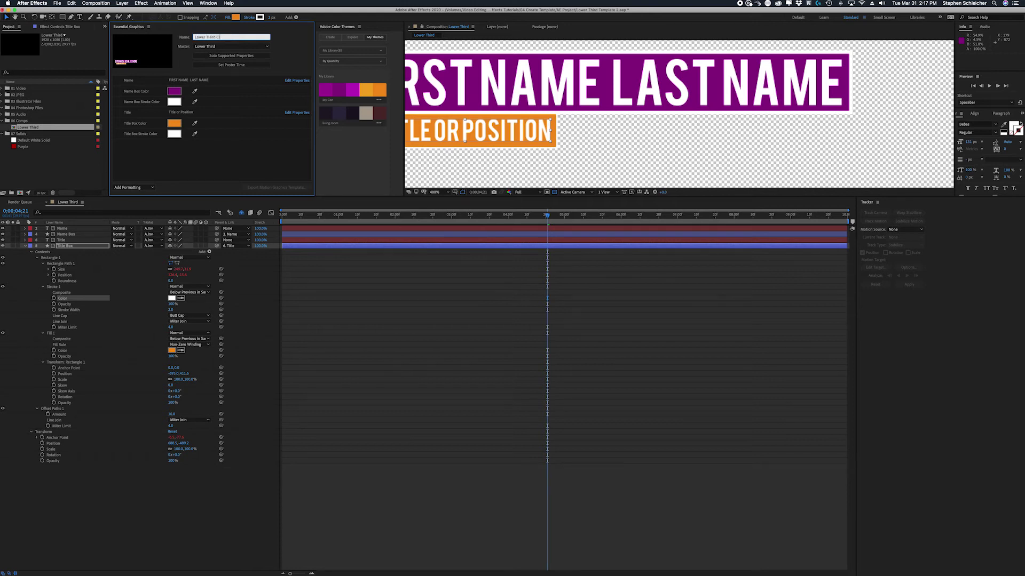
text(rd Class Example)
click(246, 134)
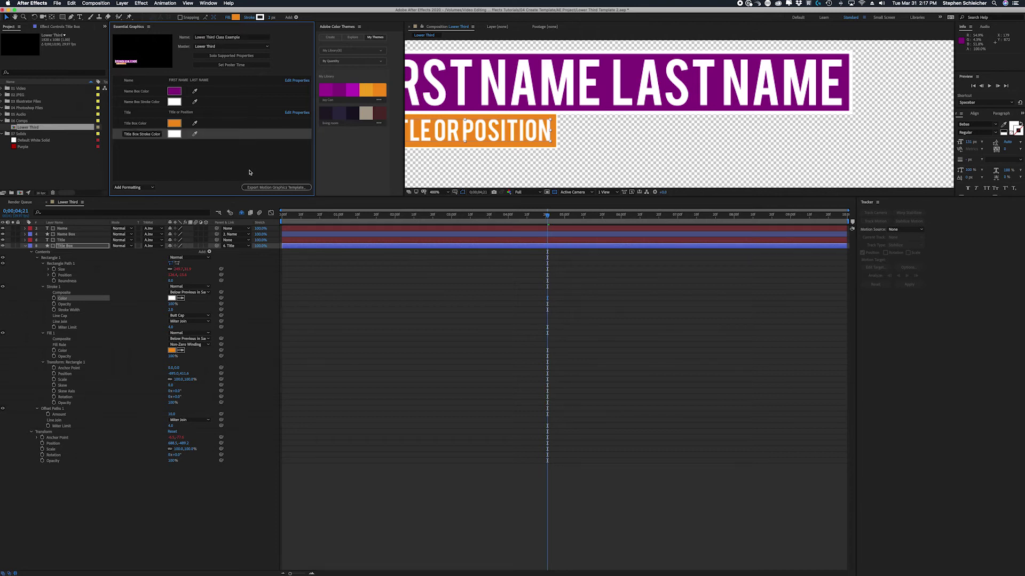
- Start the motion graphics template export, saving the project first, and choose Local Templates Folder as the destination
click(272, 187)
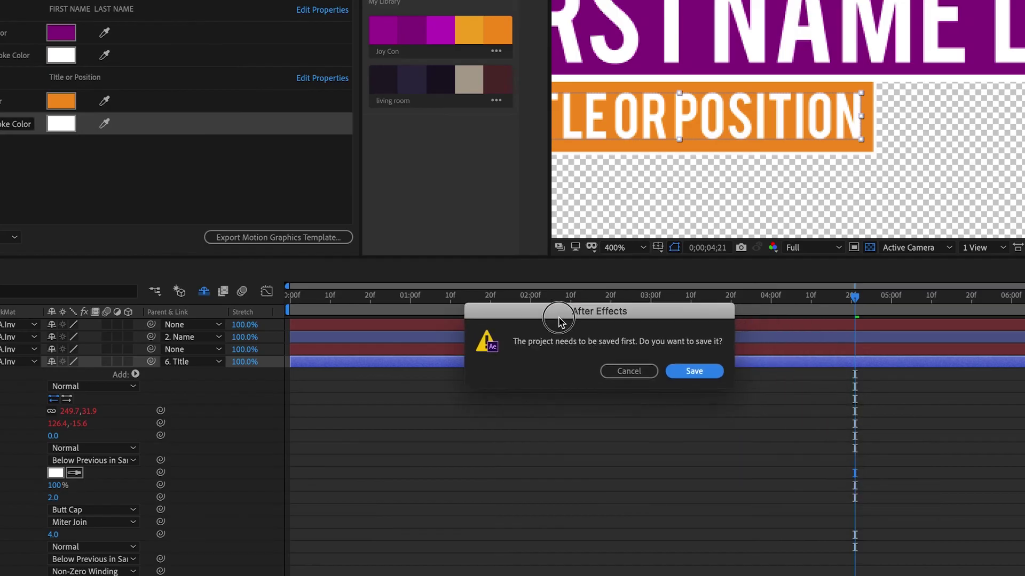
drag(558, 319, 534, 313)
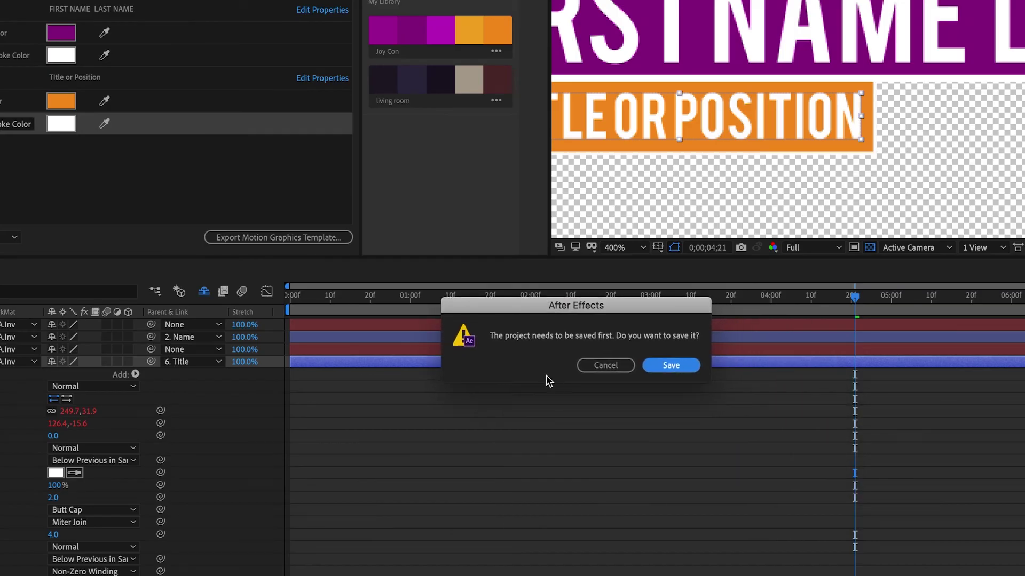
click(668, 369)
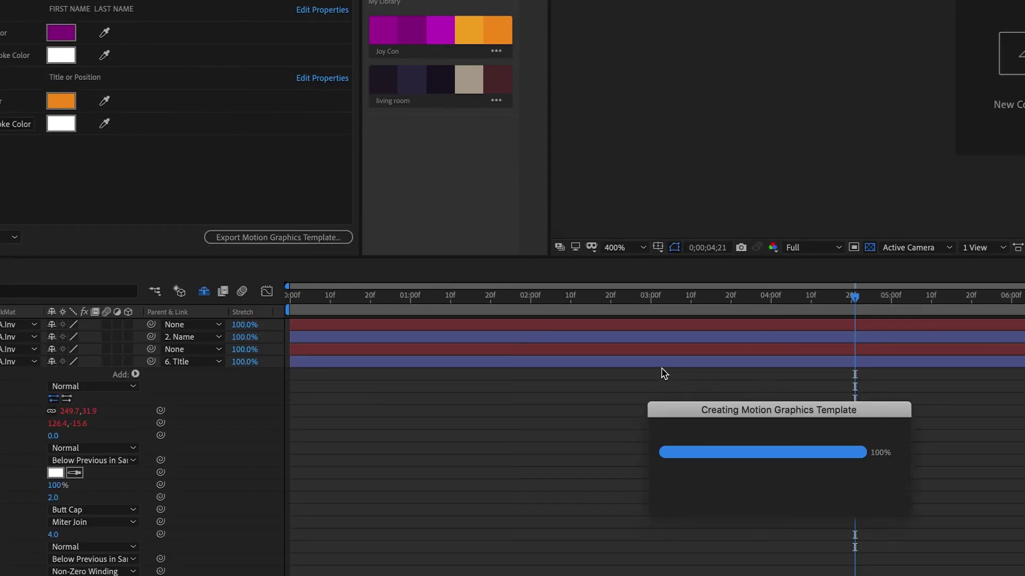
drag(503, 236, 330, 134)
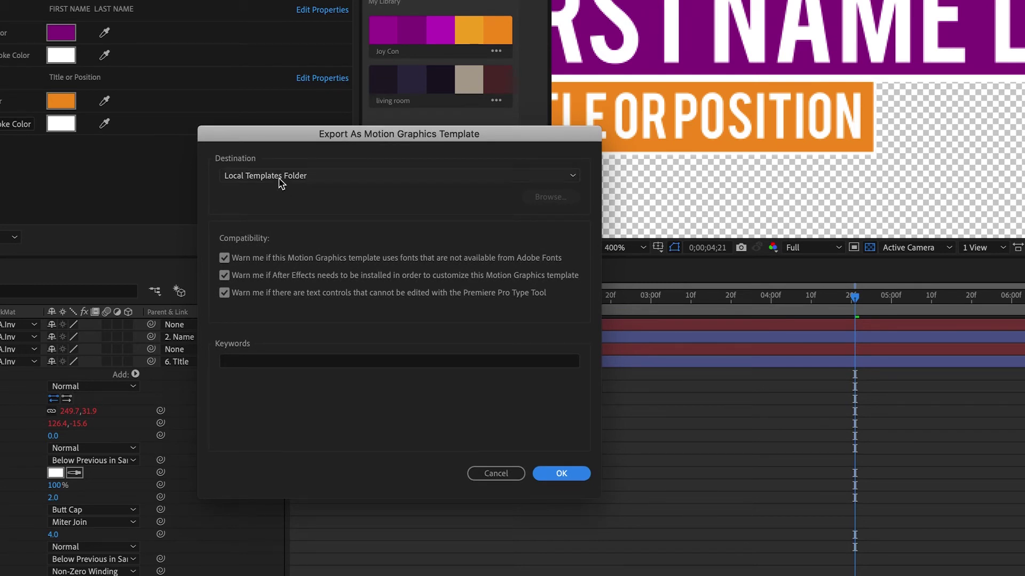
click(336, 183)
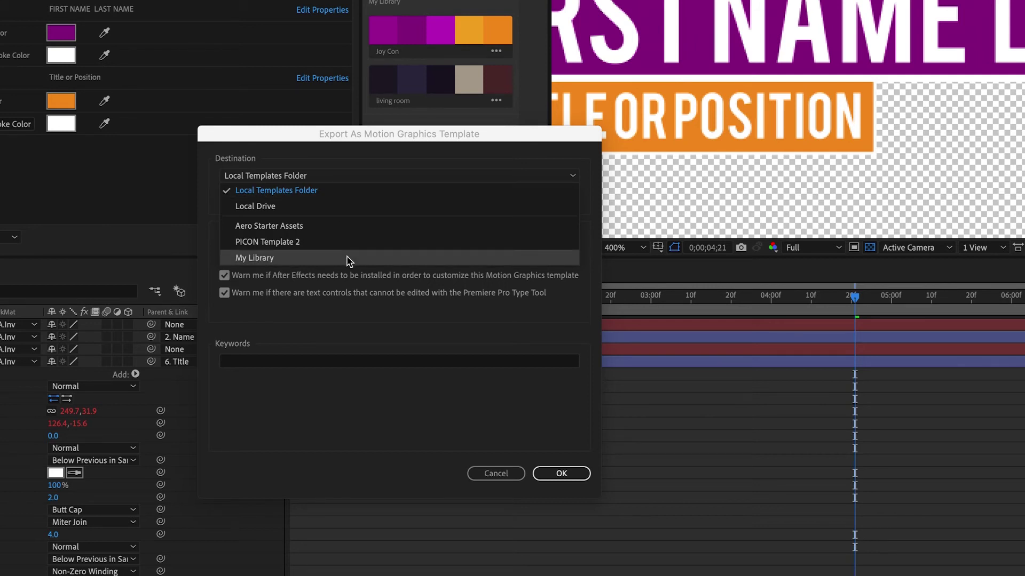
click(330, 193)
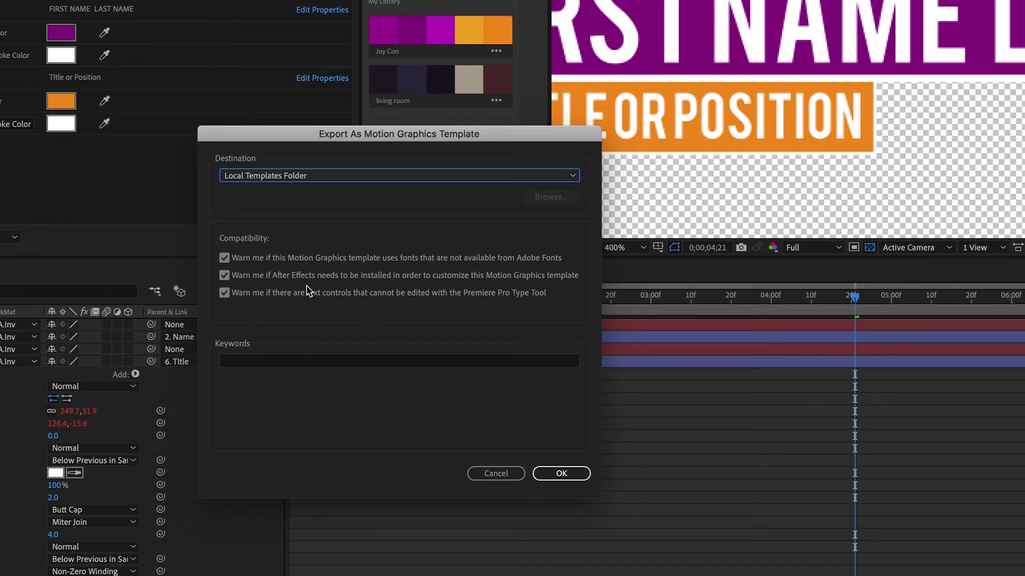
- Add the keywords "Class Example" and "Lower Third" and export the template with all compatibility warnings enabled
click(298, 363)
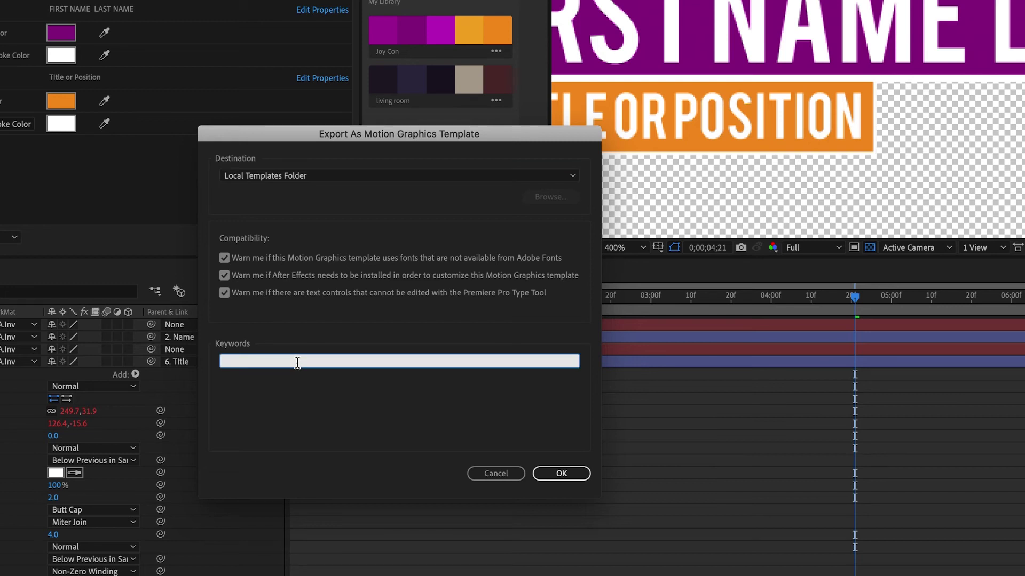
text(Class Example, Lower THird)
key(BackSpace)
key(BackSpace)
key(BackSpace)
key(BackSpace)
text(hird)
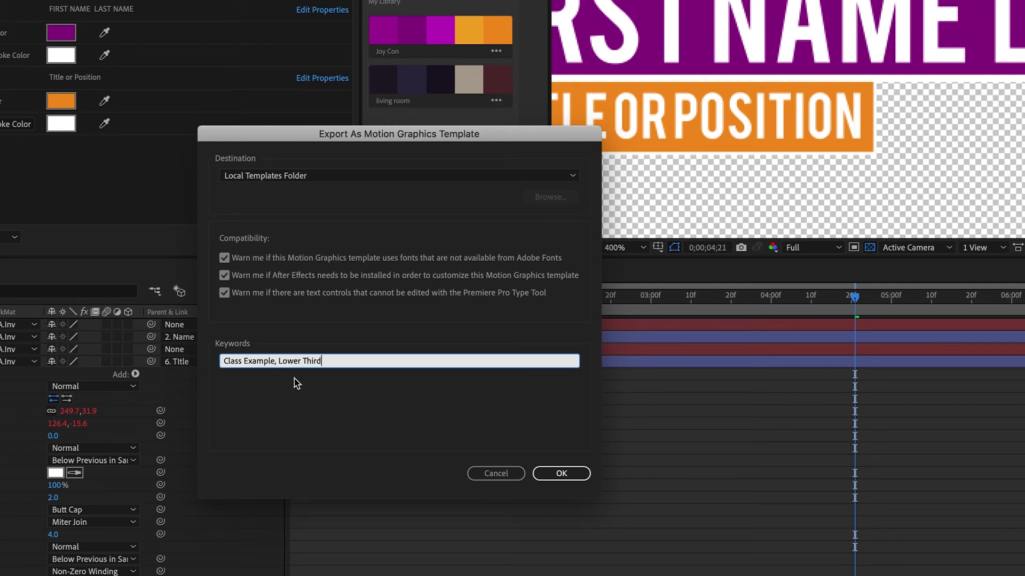
text(,)
key(BackSpace)
click(335, 432)
click(561, 474)
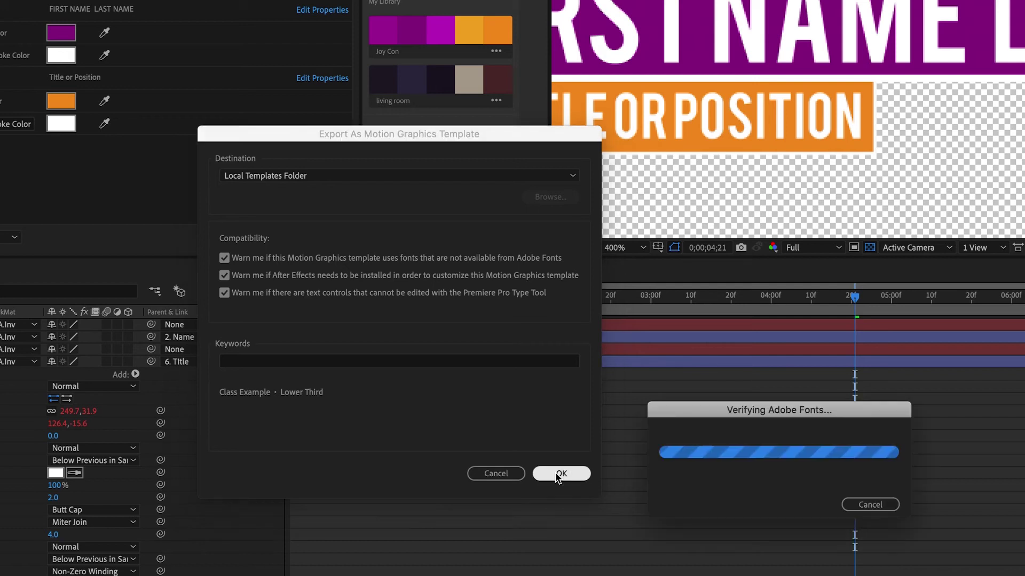
- Accept the warning about the unsynced Bebas font and continue the motion graphics template export
drag(804, 396, 513, 327)
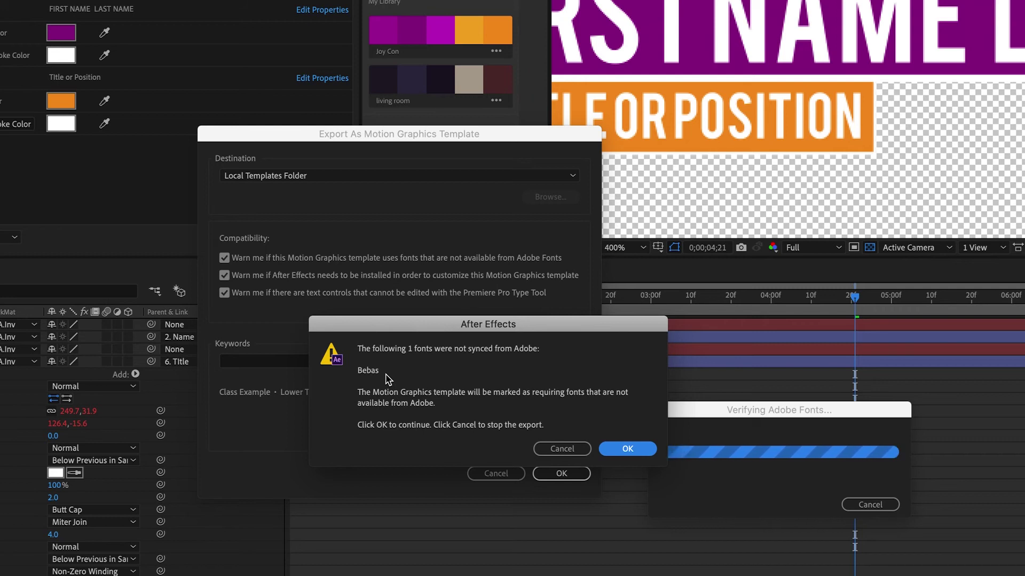
click(627, 449)
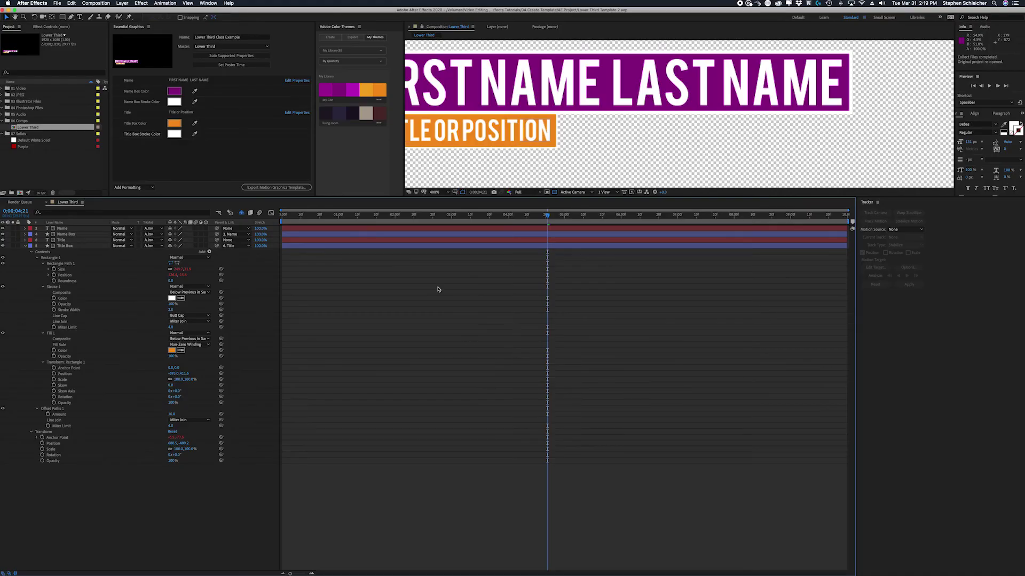
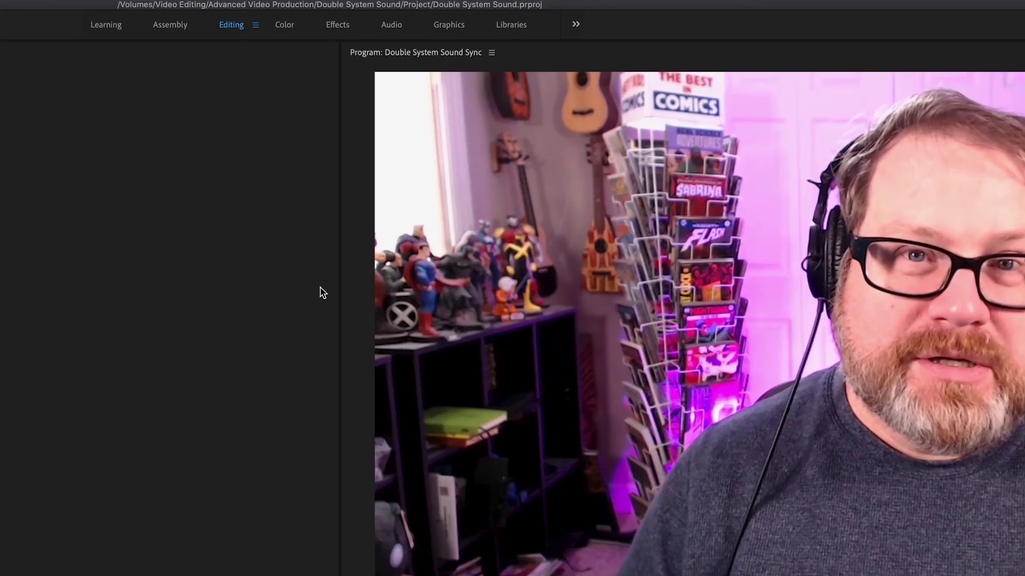
- In Premiere Pro's Graphics workspace, place the Lower Third Class Example template on the track above the footage at 00:00:17:48
click(445, 27)
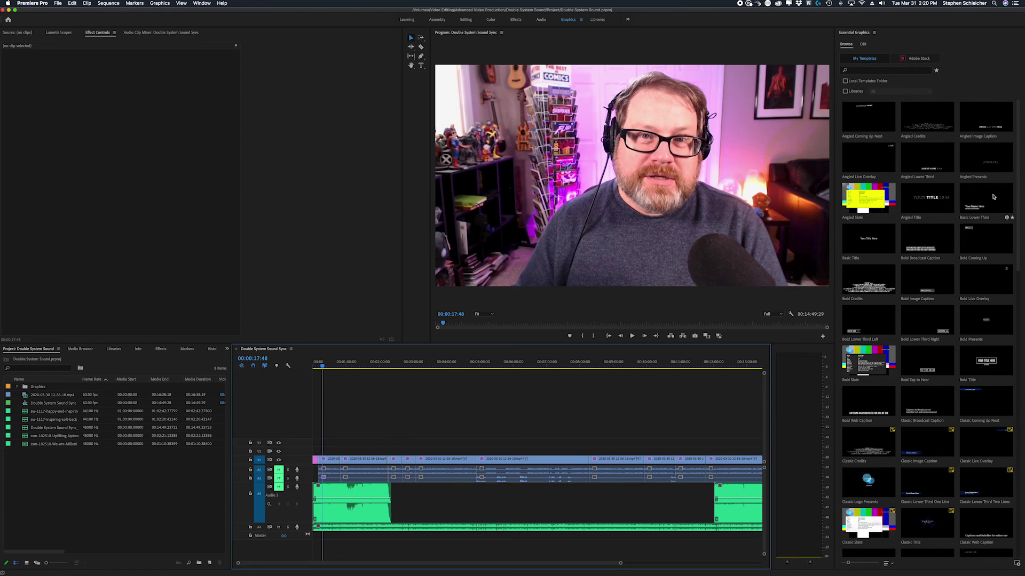
click(847, 83)
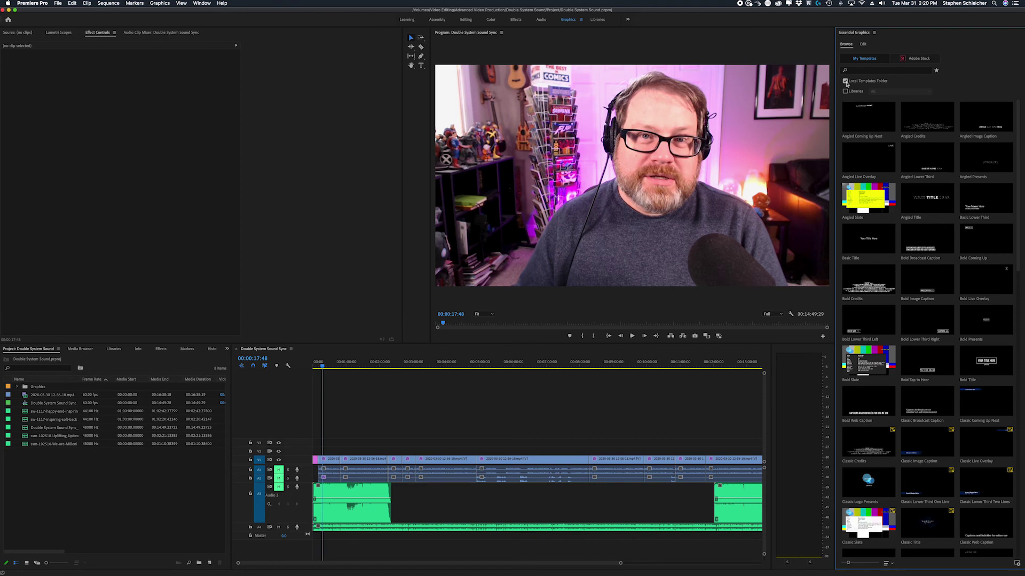
click(846, 83)
scroll(912, 299, down, 15)
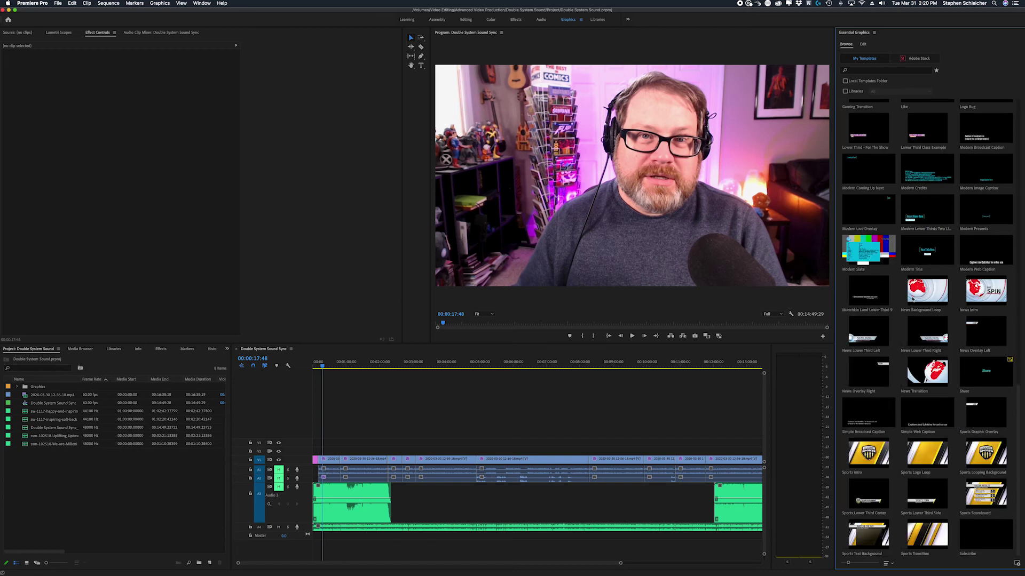
scroll(913, 299, up, 2)
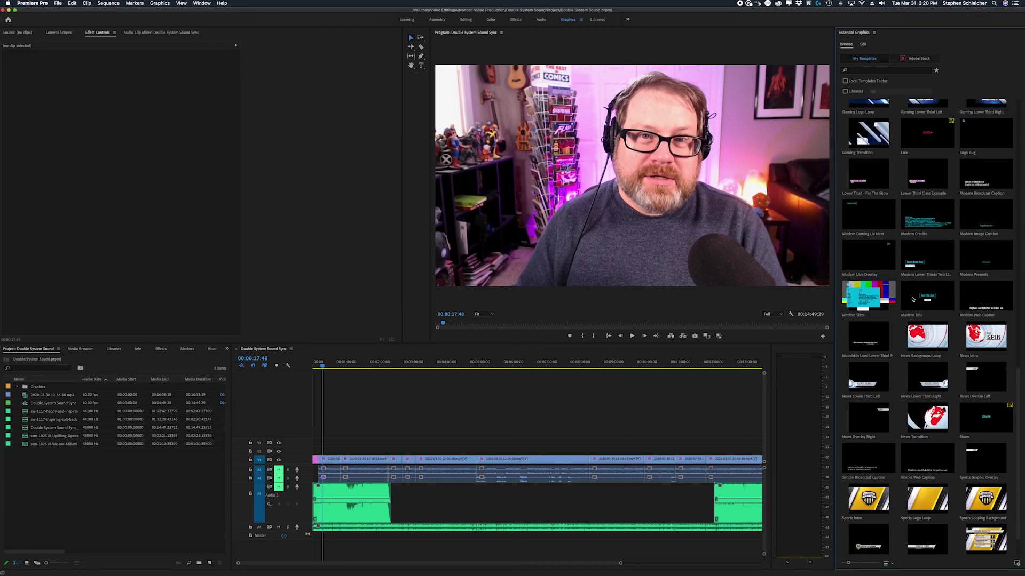
scroll(913, 298, up, 12)
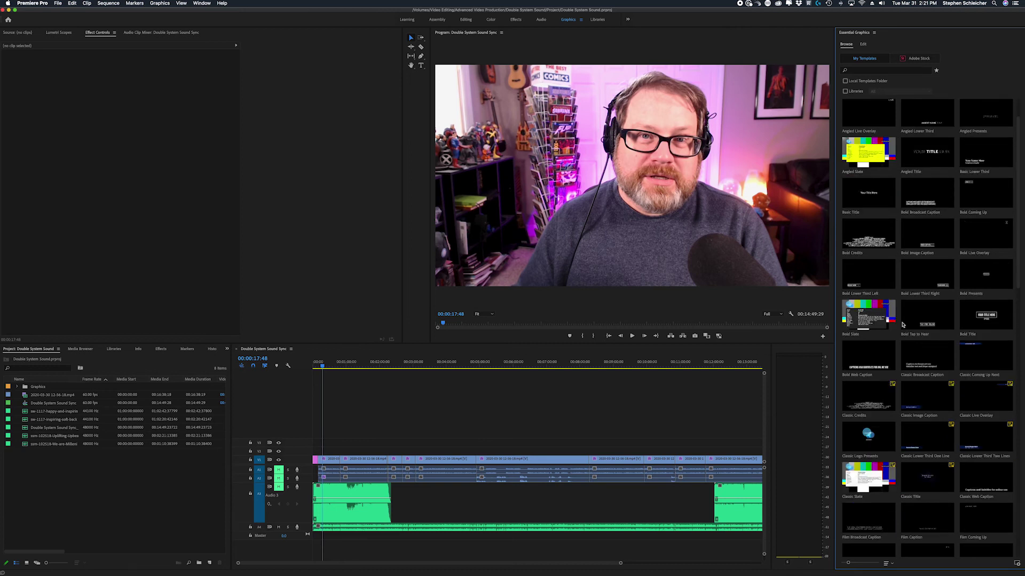
scroll(901, 324, down, 11)
drag(927, 382, 331, 449)
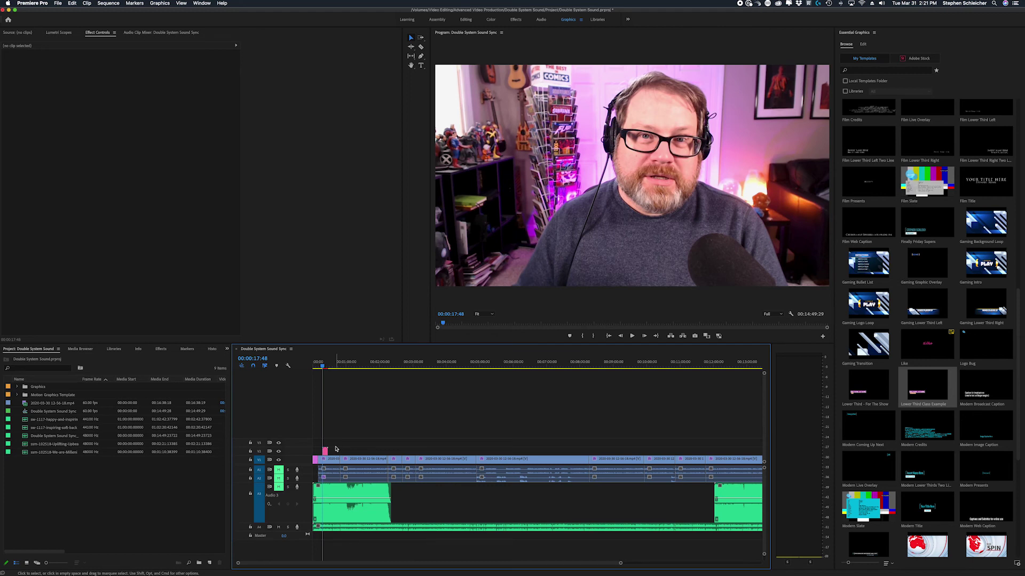
click(325, 362)
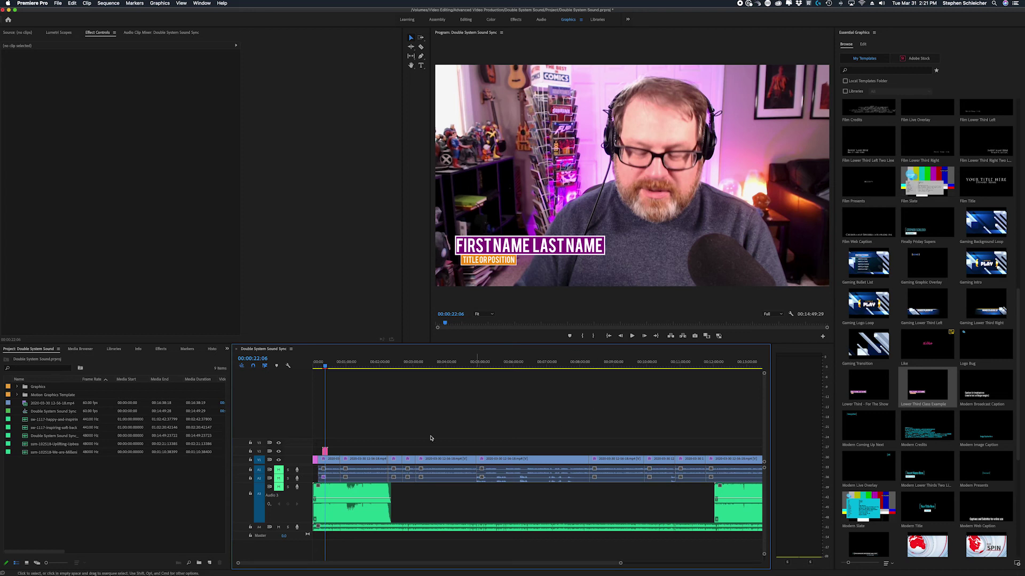
- Replace the placeholder name in the lower third's Graphic Parameters with the presenter's full name
double_click(325, 452)
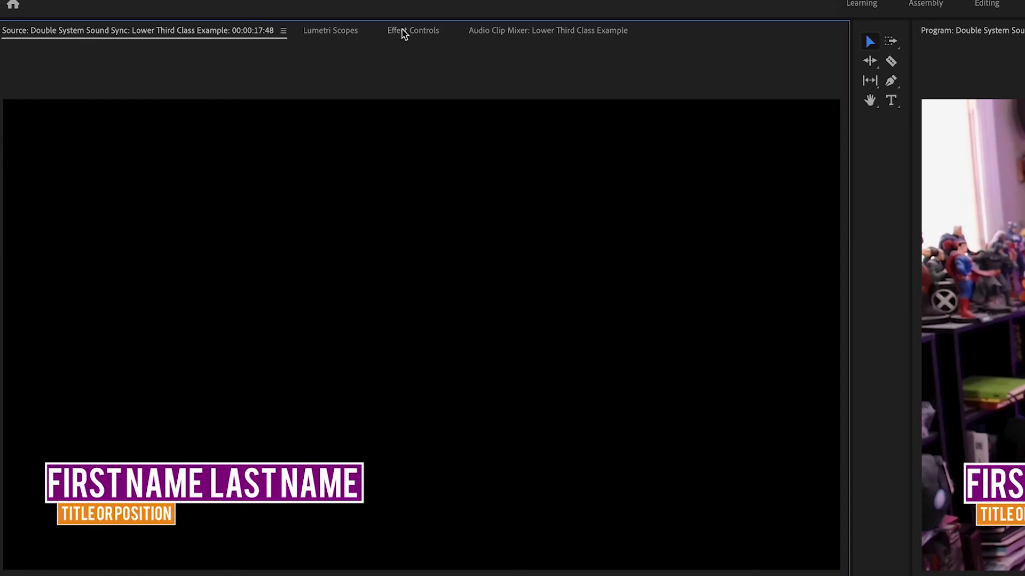
click(403, 32)
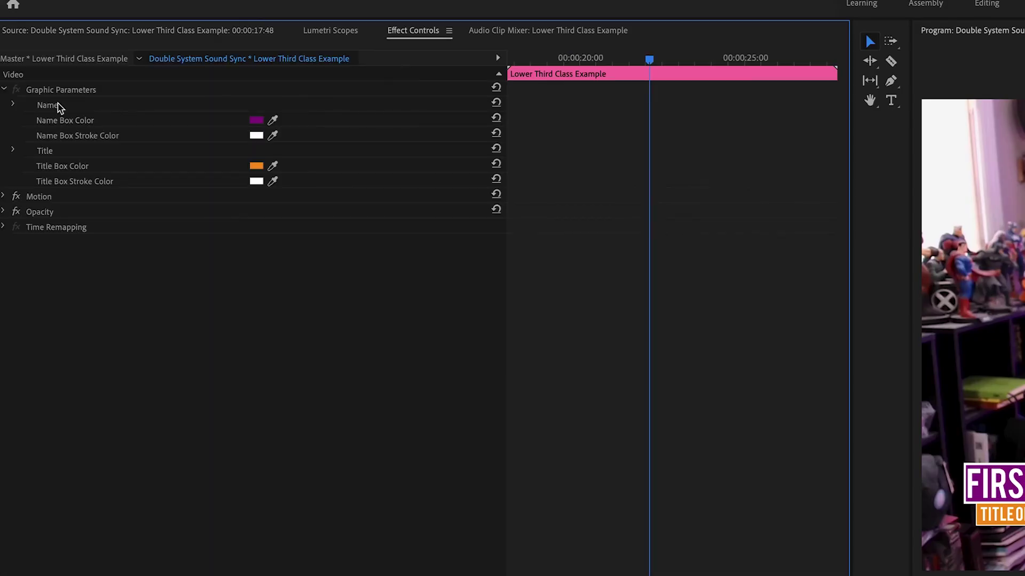
click(5, 89)
click(4, 90)
click(13, 106)
click(80, 119)
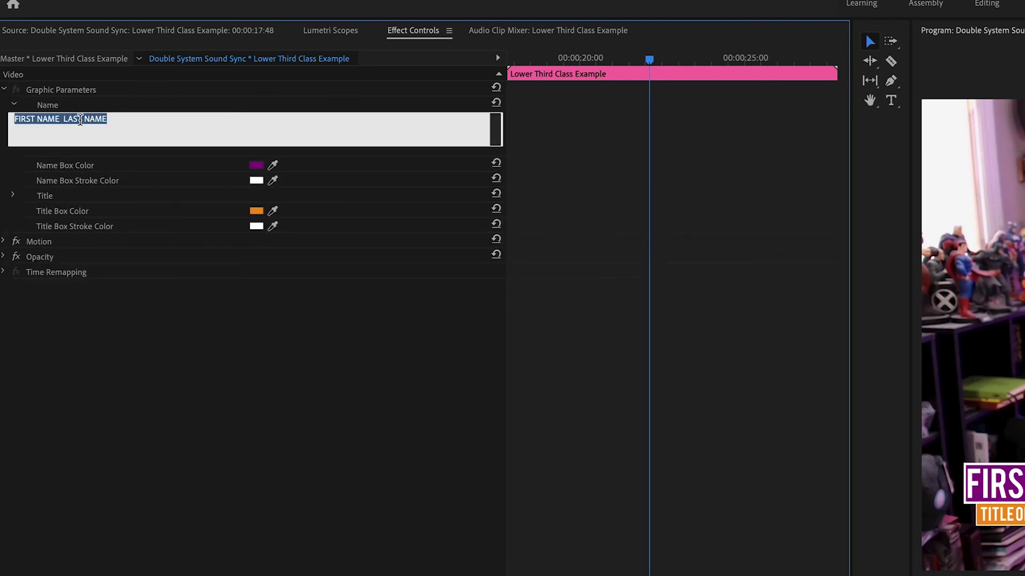
text(Stephen Schl)
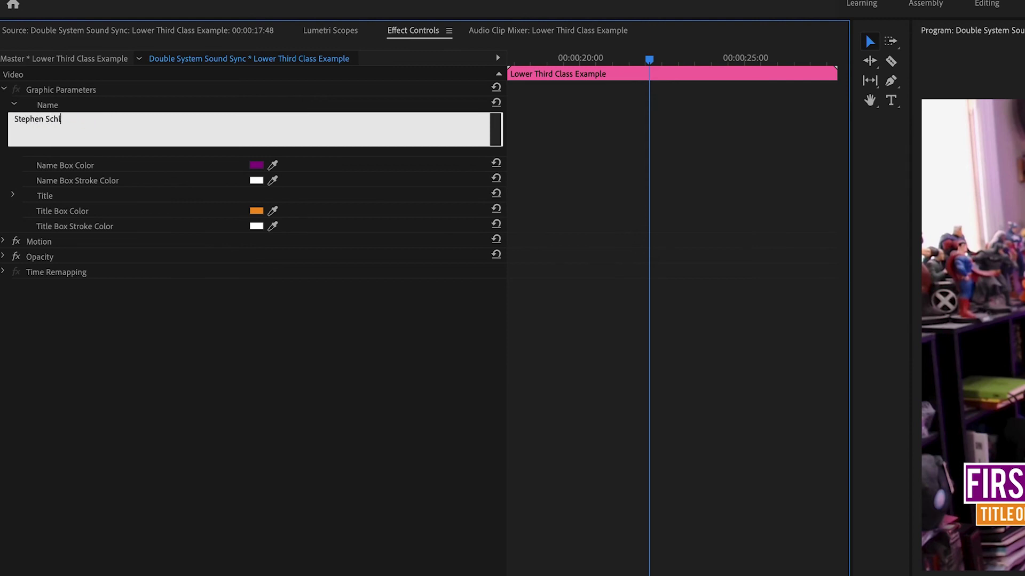
text(eicher)
click(162, 402)
- Set the lower third's Title text to "Instructor"
click(13, 195)
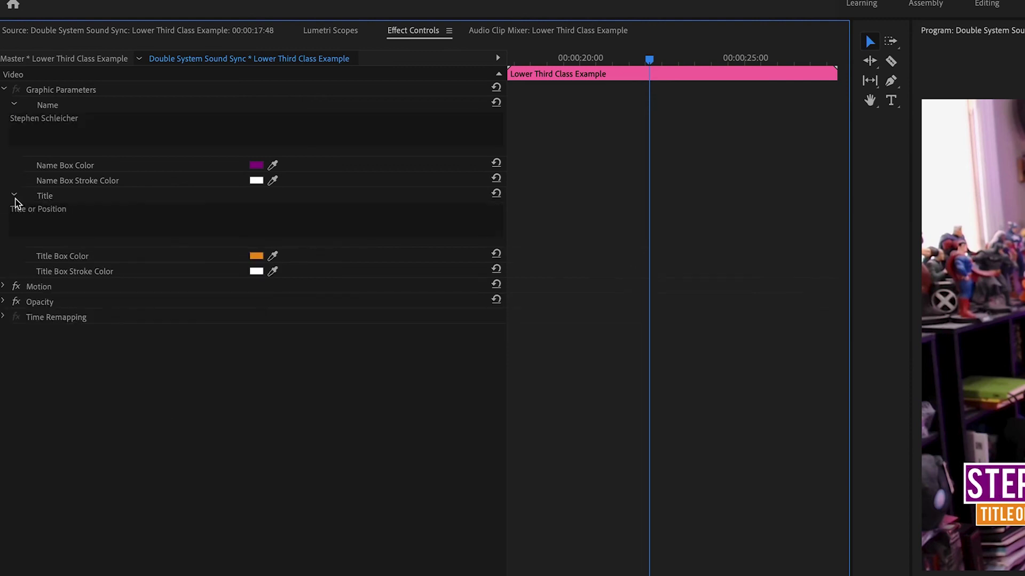
click(50, 214)
text(Instructor)
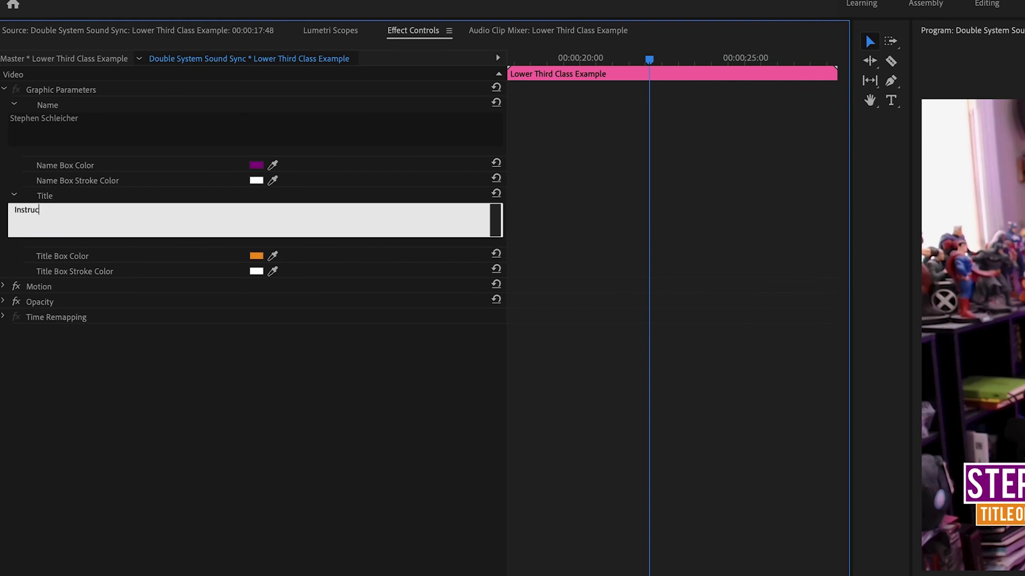
click(134, 472)
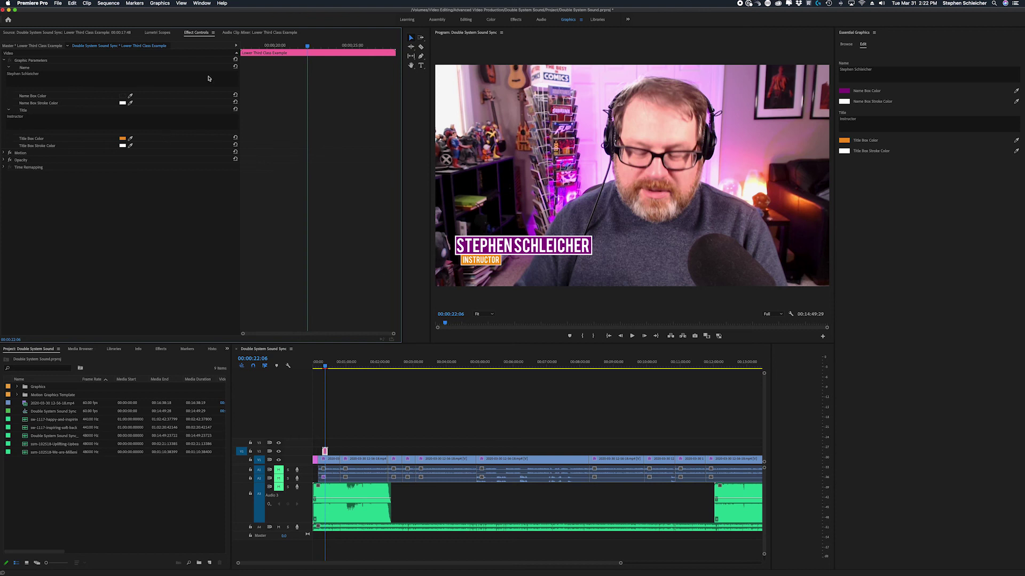
- Play the sequence from just before the presenter's lower third to check its animation over the footage
drag(327, 370, 322, 370)
key(space)
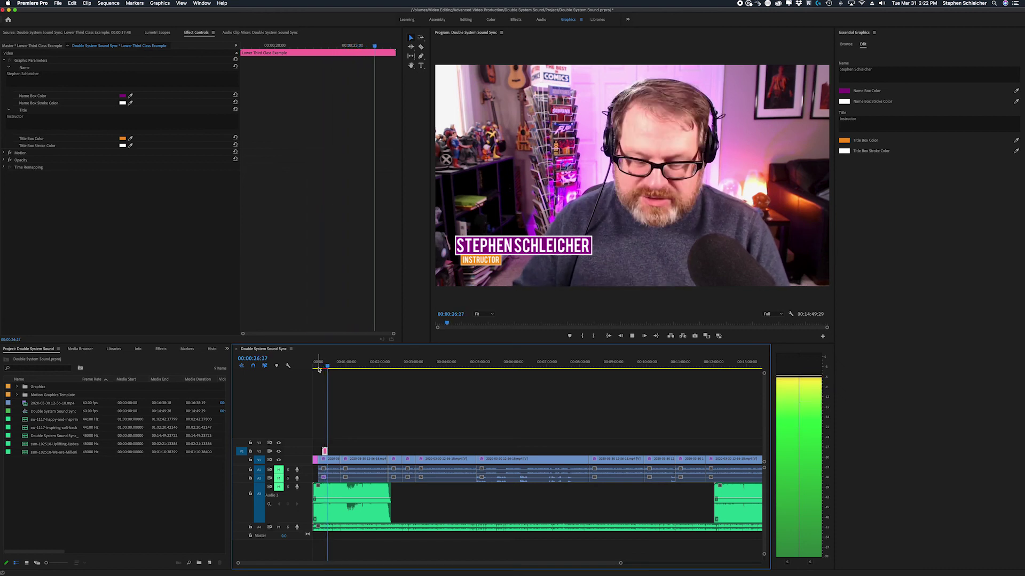
key(space)
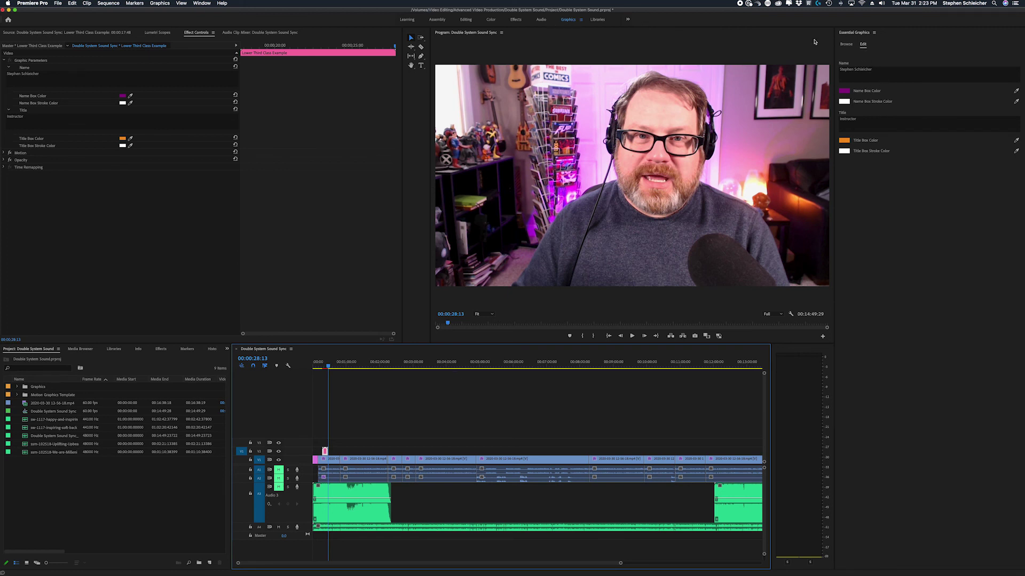
- Place a second Lower Third Class Example template above the footage at about 00:00:49:11
click(843, 49)
click(845, 46)
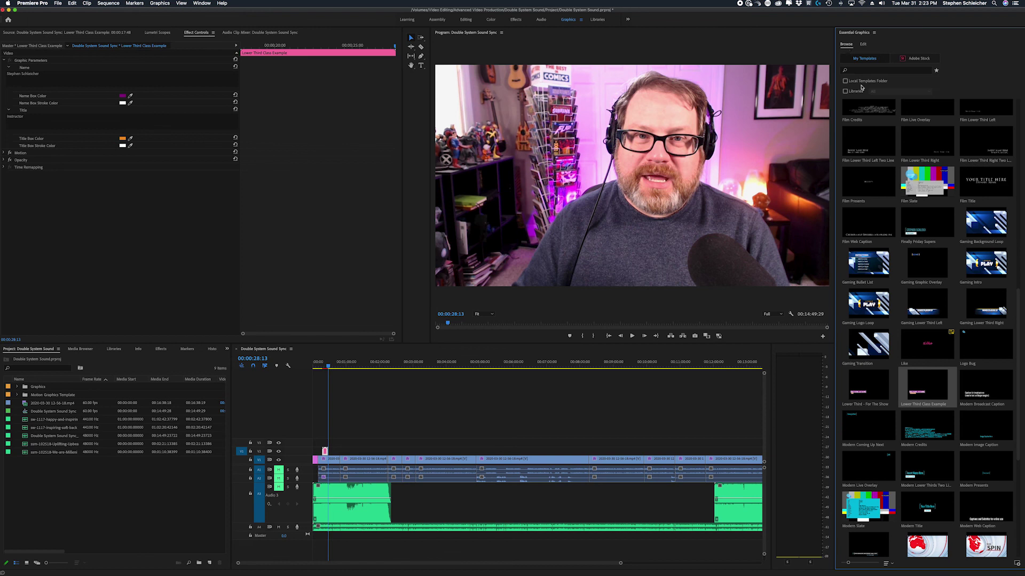
drag(922, 391, 342, 451)
click(343, 366)
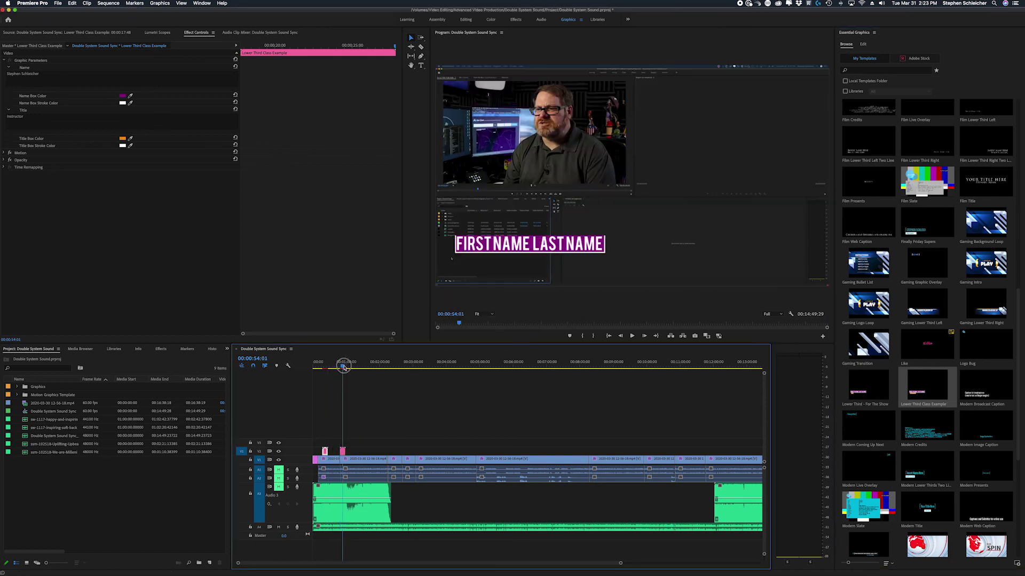
- Replace the second lower third's placeholder name with the other person's full name in Essential Graphics
double_click(342, 451)
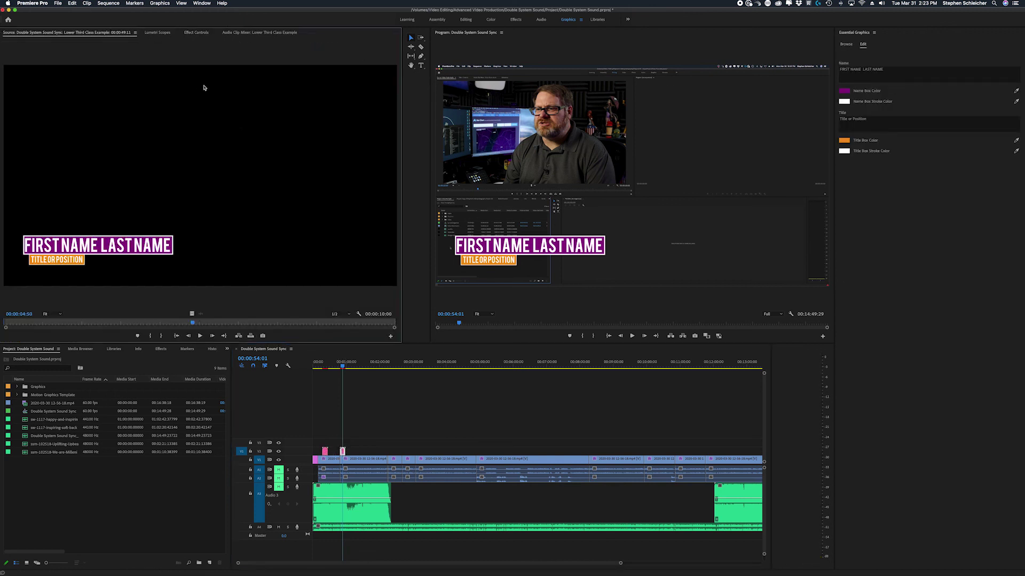
click(200, 33)
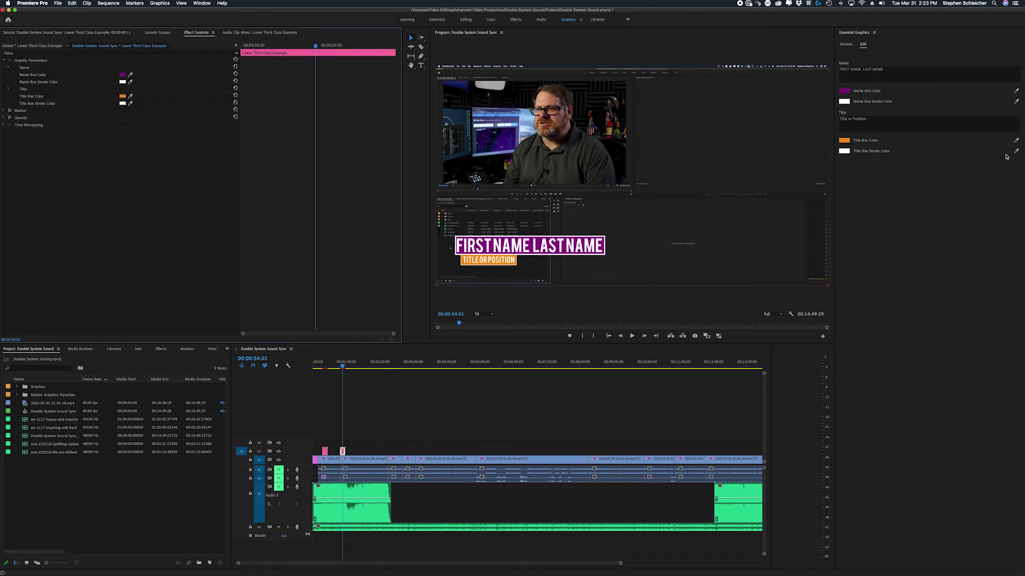
click(863, 45)
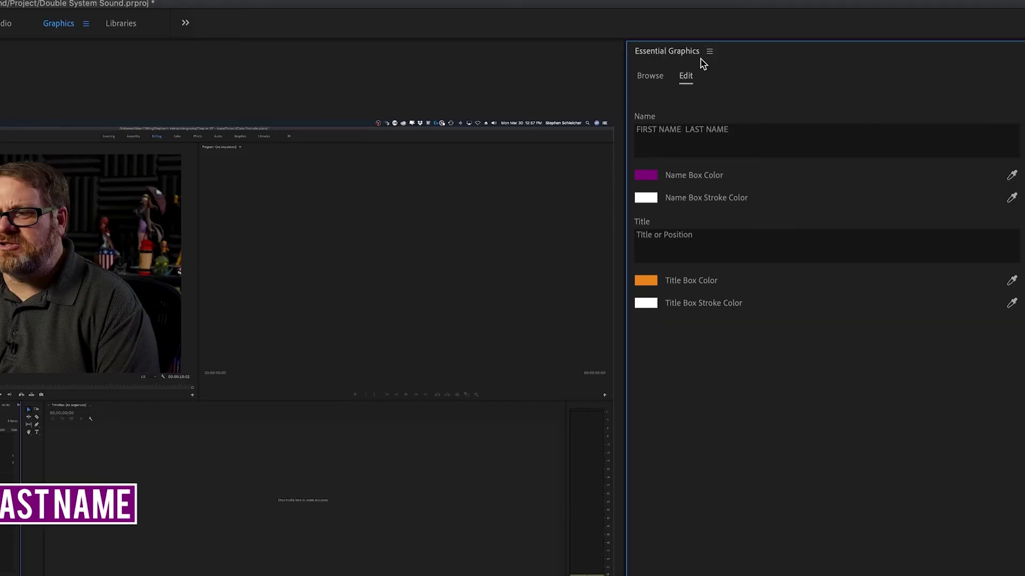
click(724, 130)
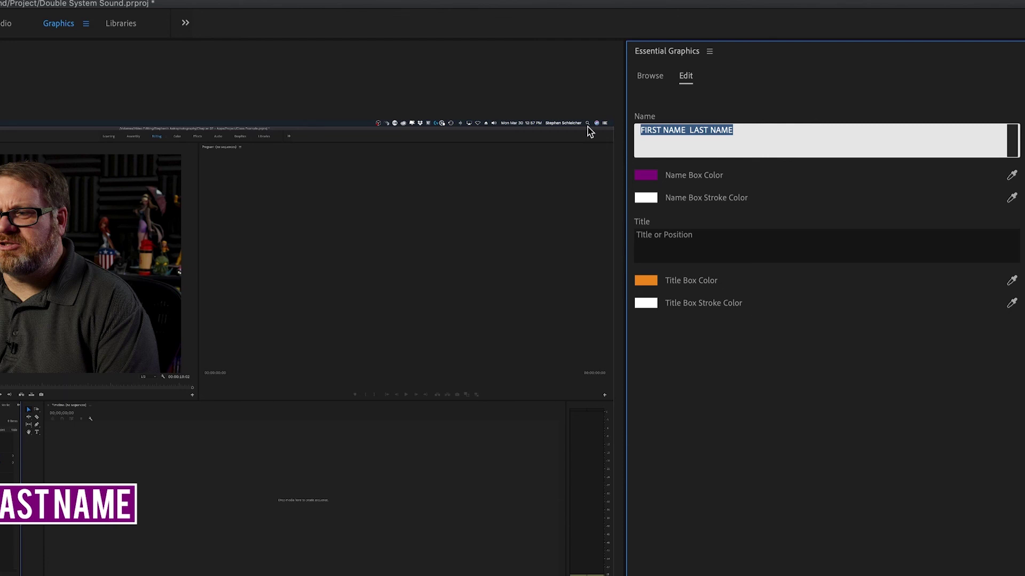
text(Jim Smith)
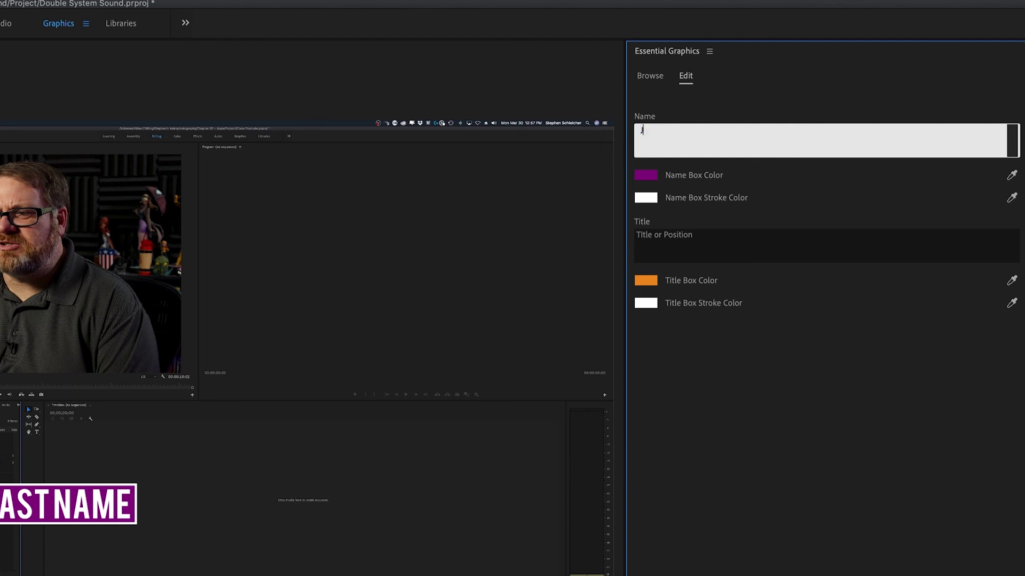
- Set the second lower third's Title text to "Angry Editor"
click(663, 236)
text(Angry Editor)
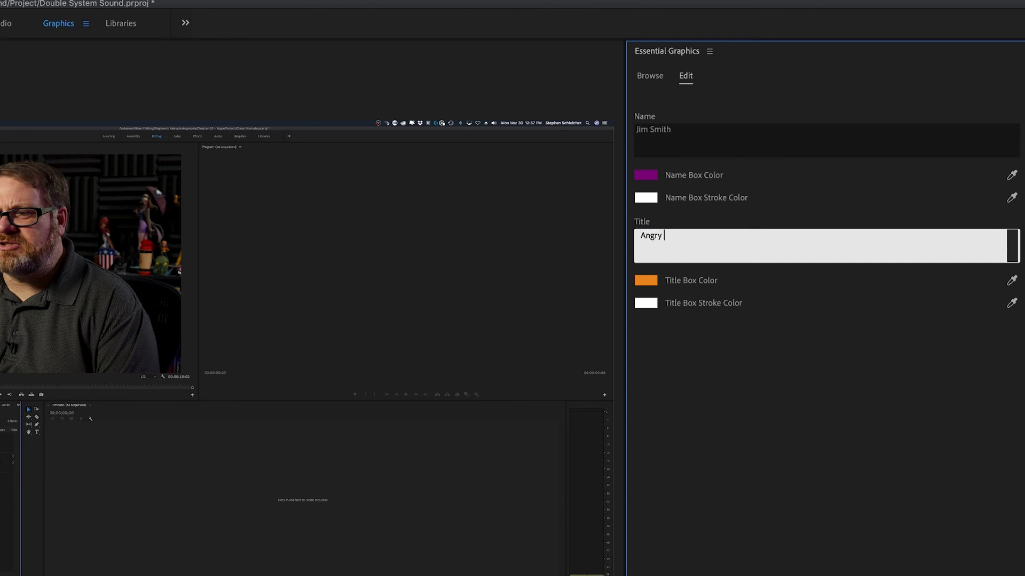
click(735, 497)
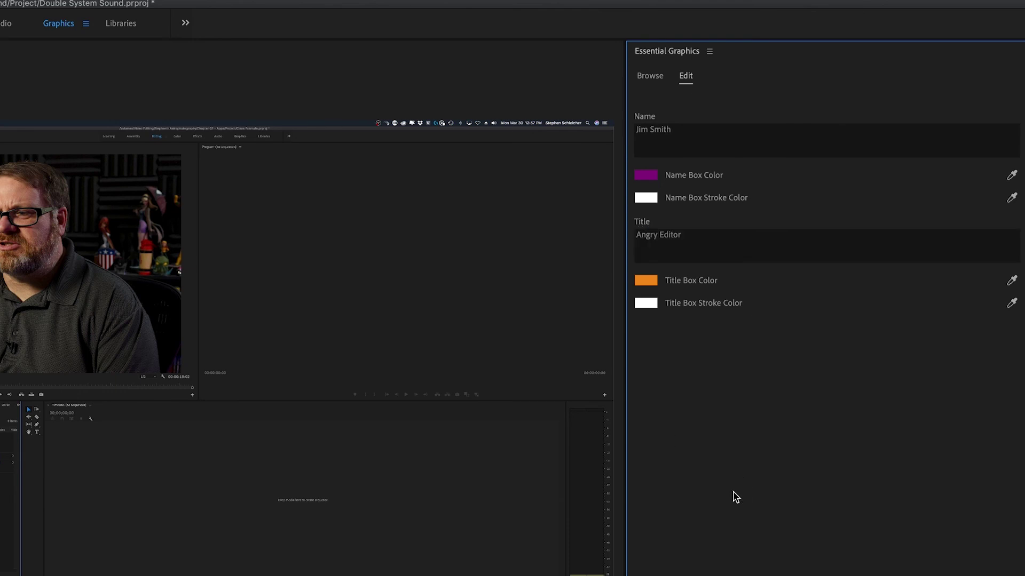
- Scrub the timeline across both lower thirds to compare their text over the footage
click(335, 368)
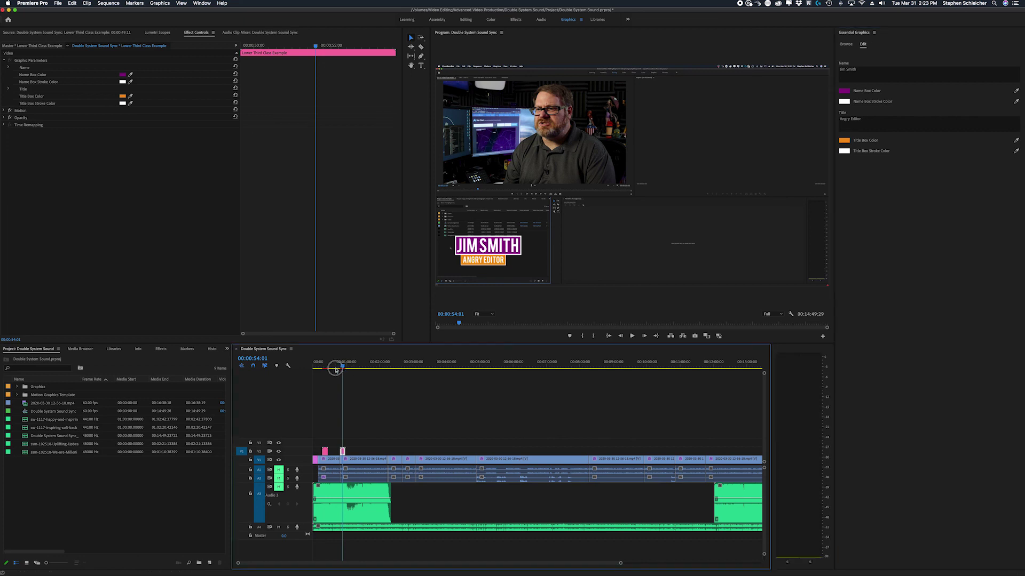
drag(335, 368, 323, 370)
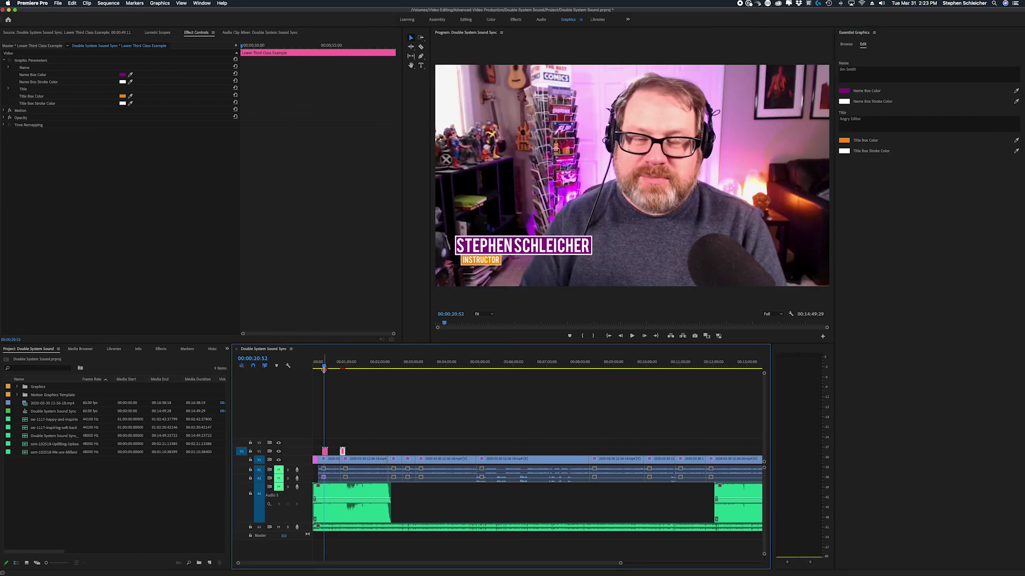
drag(323, 370, 343, 369)
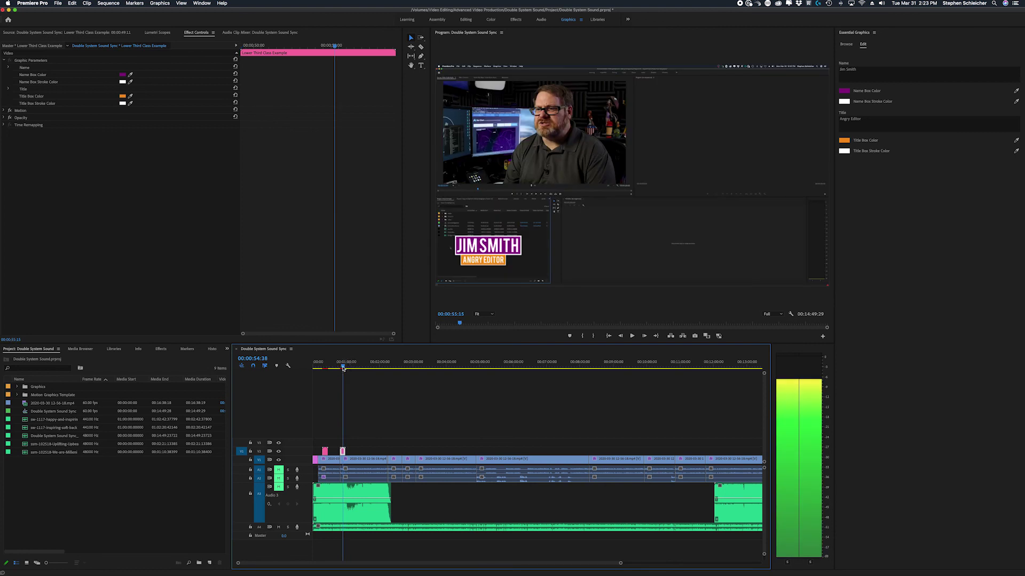